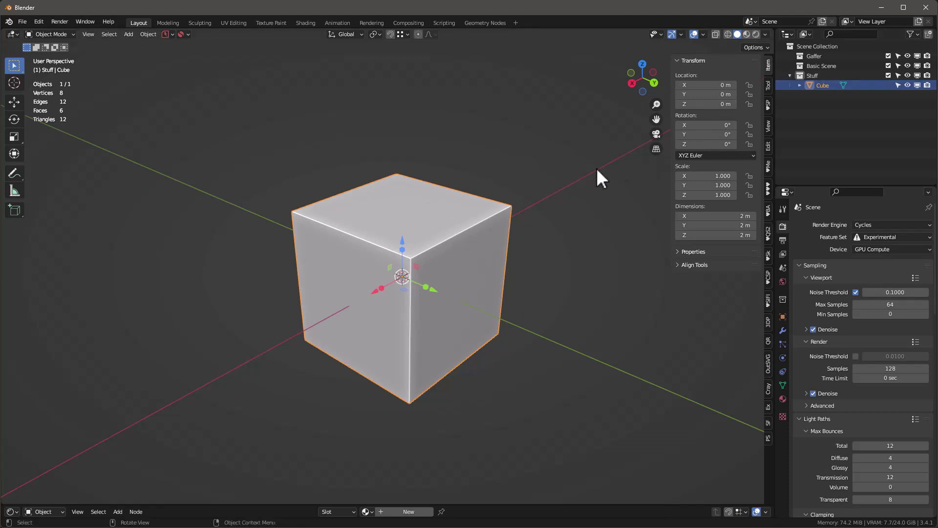
# Show the SliceIt options and turn on the wireframe overlay in the viewport
pyautogui.click(768, 85)
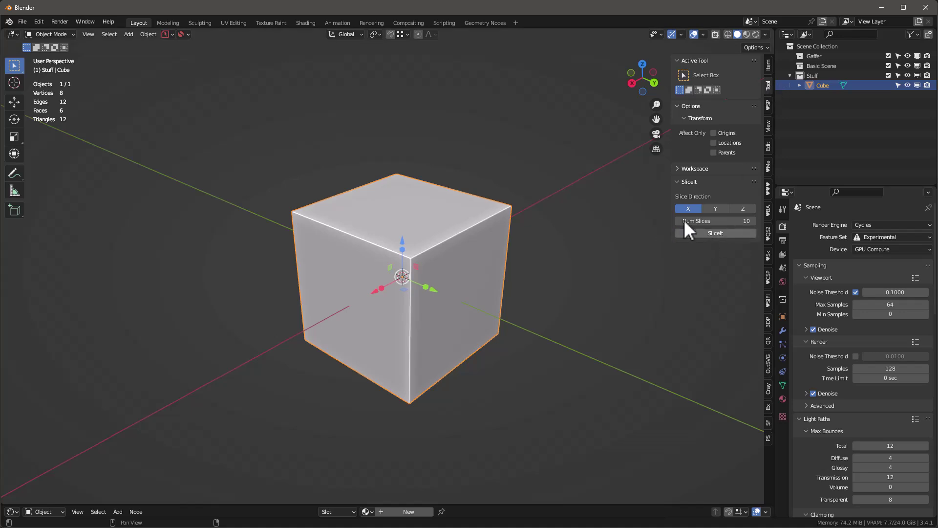
pyautogui.moveTo(404, 230); pyautogui.dragTo(405, 236, button='middle')
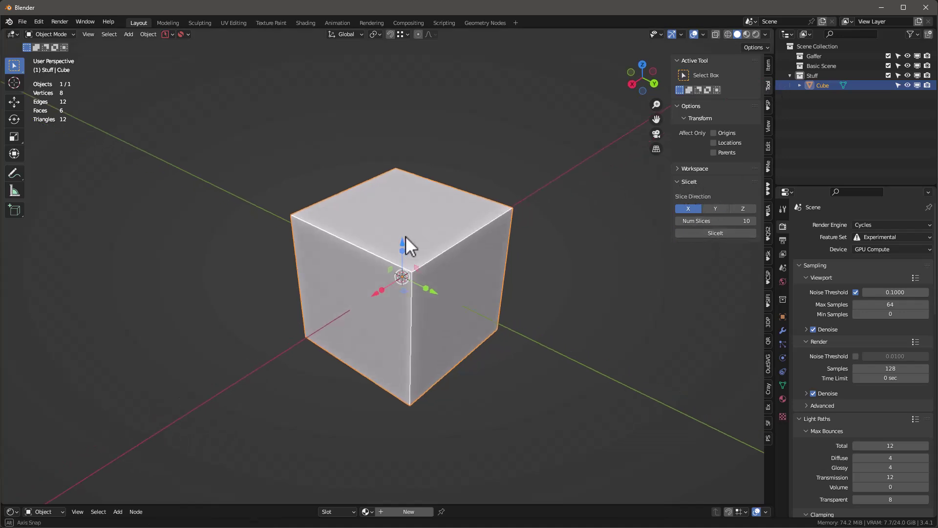
pyautogui.click(765, 34)
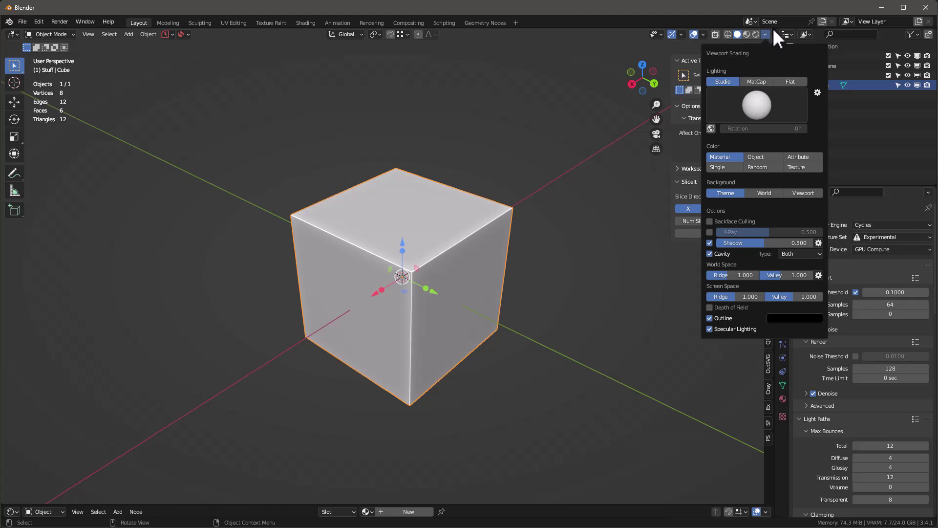
pyautogui.click(703, 34)
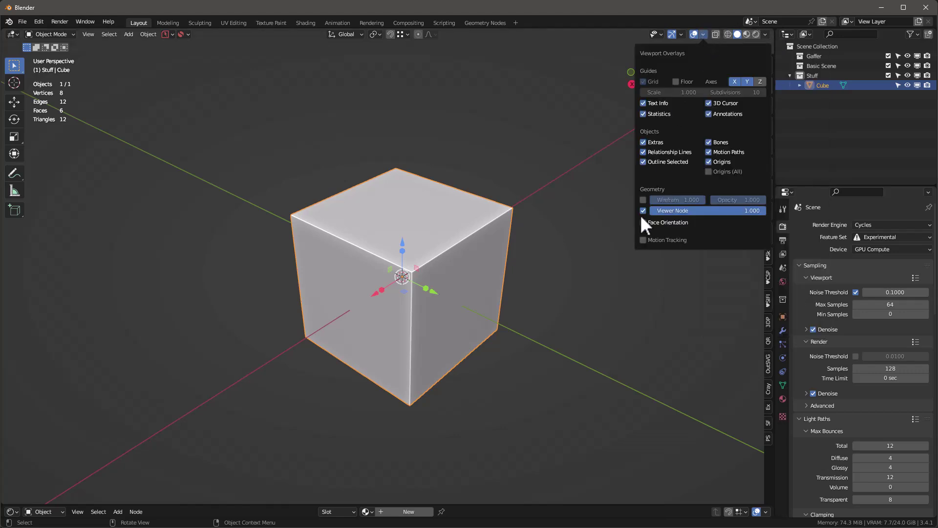
pyautogui.click(643, 200)
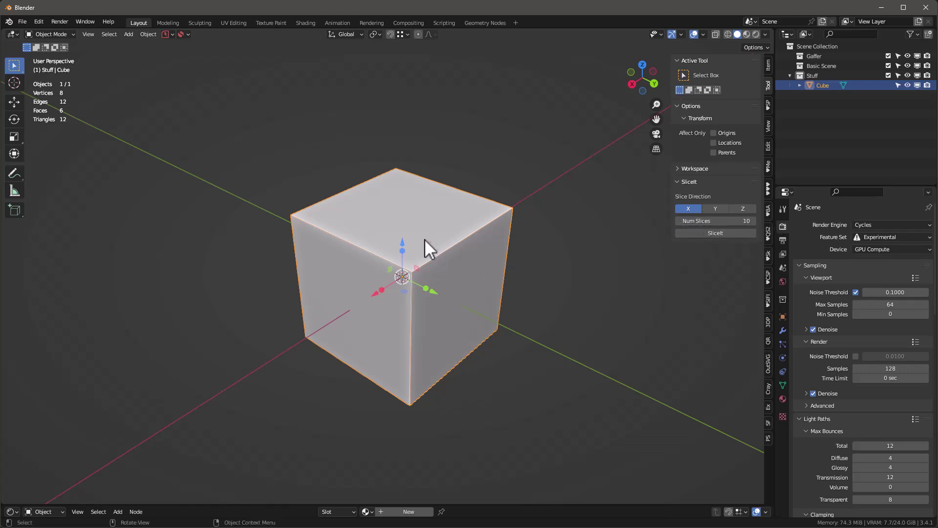
# Try slicing the cube along X with SliceIt at 10 slices, and undo the slicing
pyautogui.moveTo(425, 245); pyautogui.dragTo(460, 253, button='middle')
pyautogui.click(723, 232)
pyautogui.hotkey('ctrl', 'z')
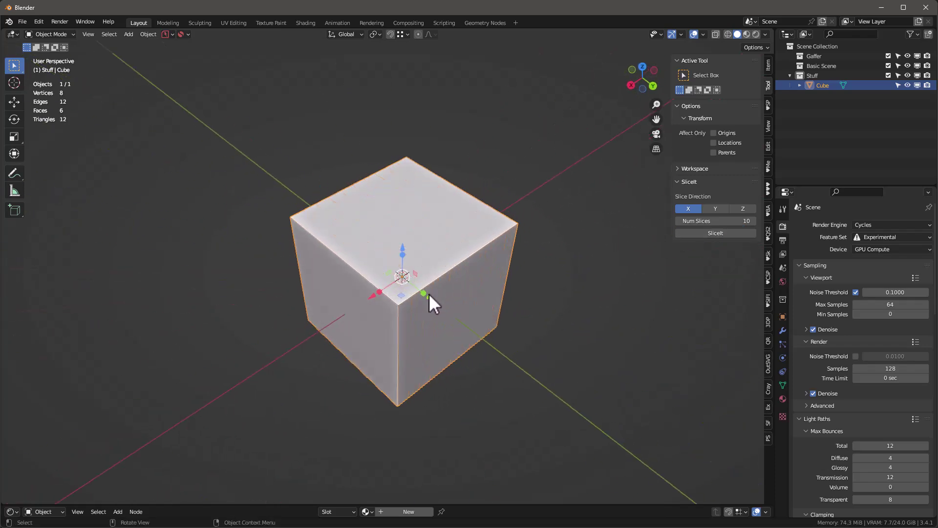
# Stretch the cube along the Y axis into a box about 6.17 m long
pyautogui.press('s')
pyautogui.press('y')
pyautogui.click(498, 304)
pyautogui.keyDown('shift'); pyautogui.moveTo(499, 304); pyautogui.dragTo(537, 211, button='middle'); pyautogui.keyUp('shift')
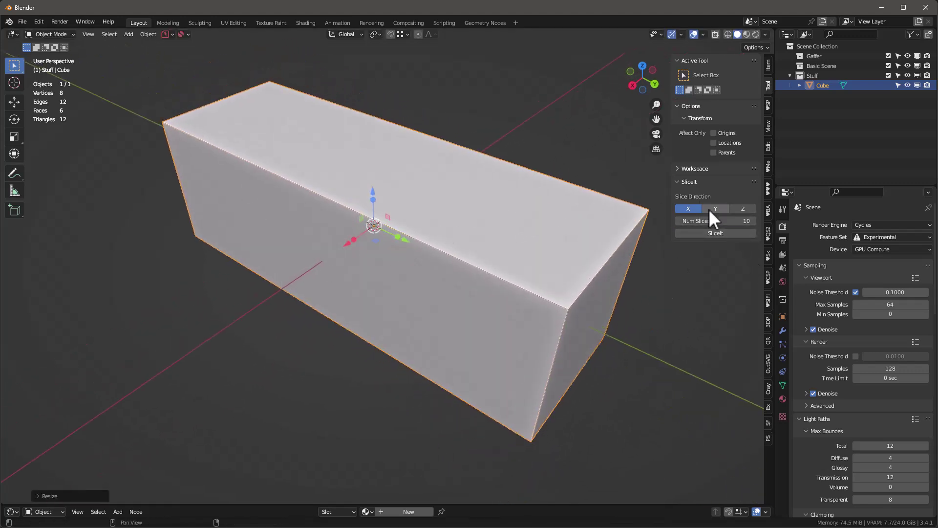
# Try slicing the unapplied-scale box along Y with 10 slices, check its scale values, and undo the slicing
pyautogui.click(709, 209)
pyautogui.click(721, 233)
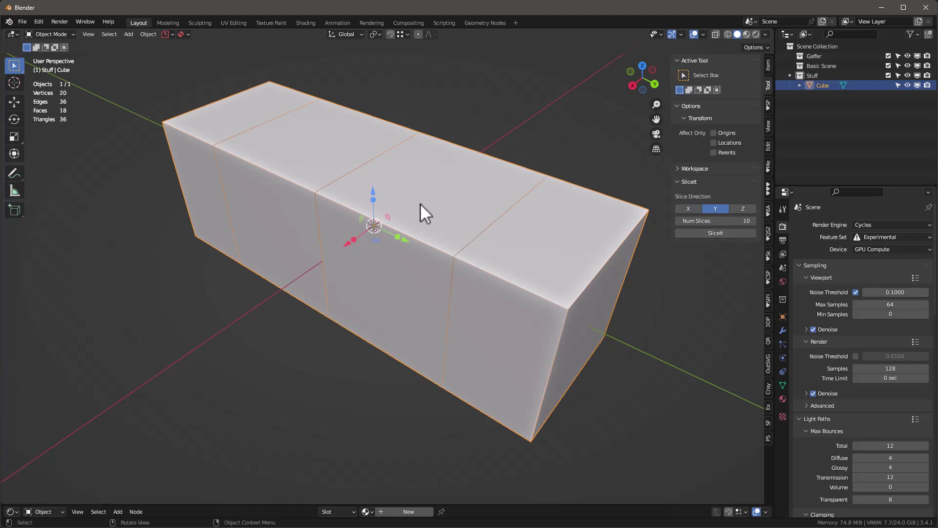
pyautogui.moveTo(419, 209)
pyautogui.mouseDown(button='middle')
pyautogui.moveTo(425, 226)
pyautogui.moveTo(429, 214)
pyautogui.mouseUp(button='middle')
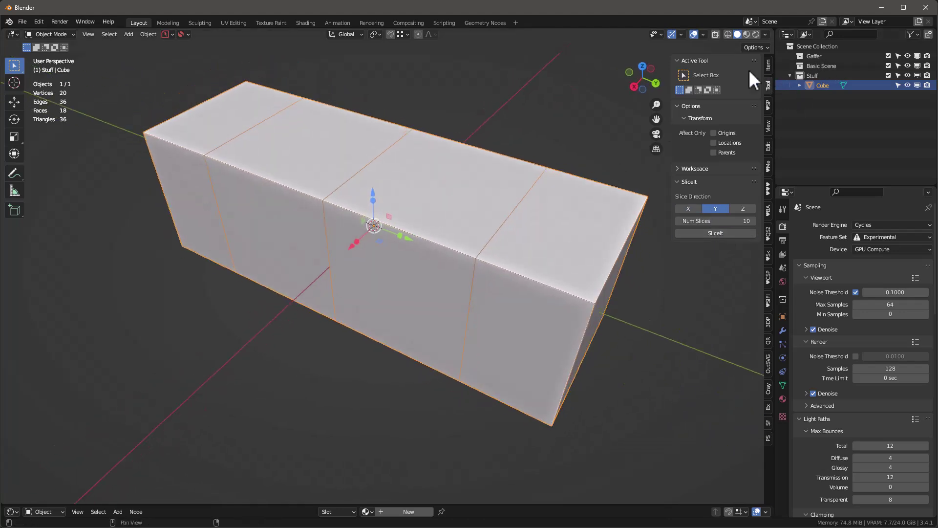
pyautogui.keyDown('ctrl'); pyautogui.scroll(1, 722, 143); pyautogui.keyUp('ctrl')
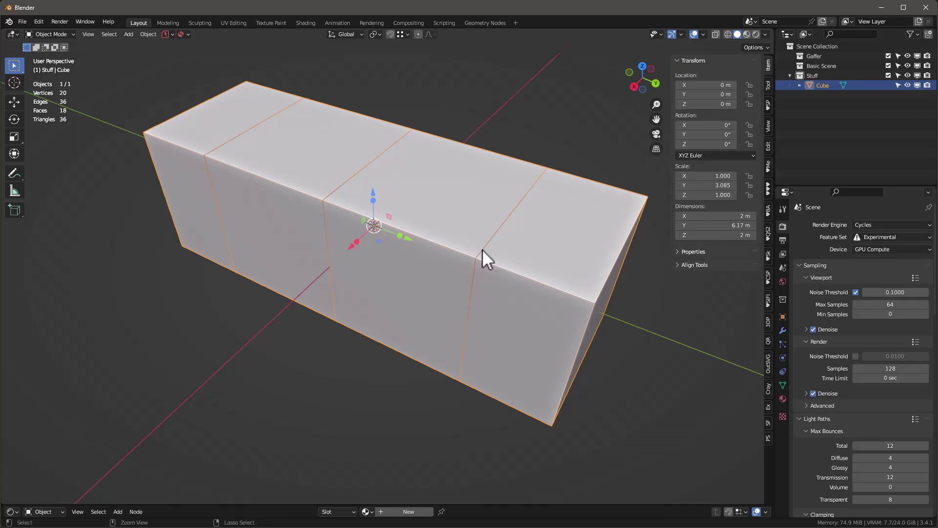
pyautogui.hotkey('ctrl', 'z')
# Apply the stretched box's scale
pyautogui.hotkey('ctrl', 'a')
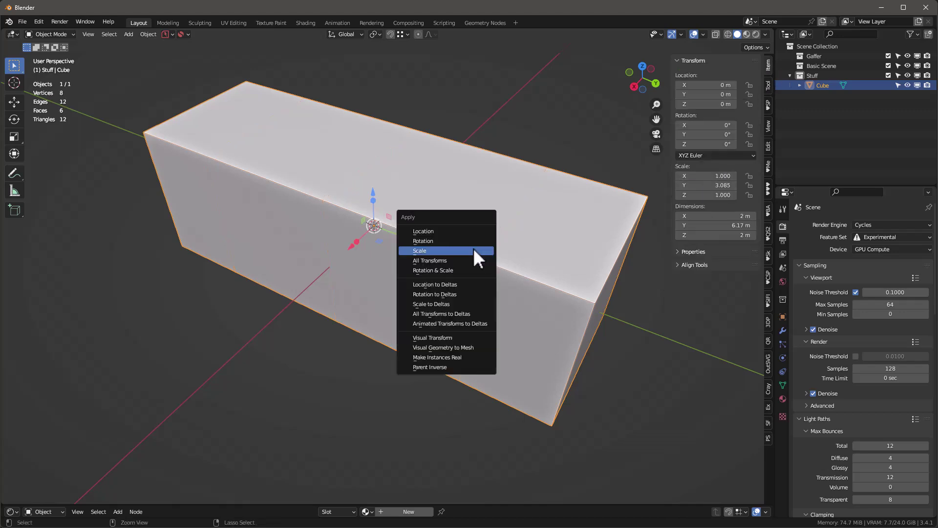
pyautogui.click(429, 250)
pyautogui.scroll(-3, 411, 244)
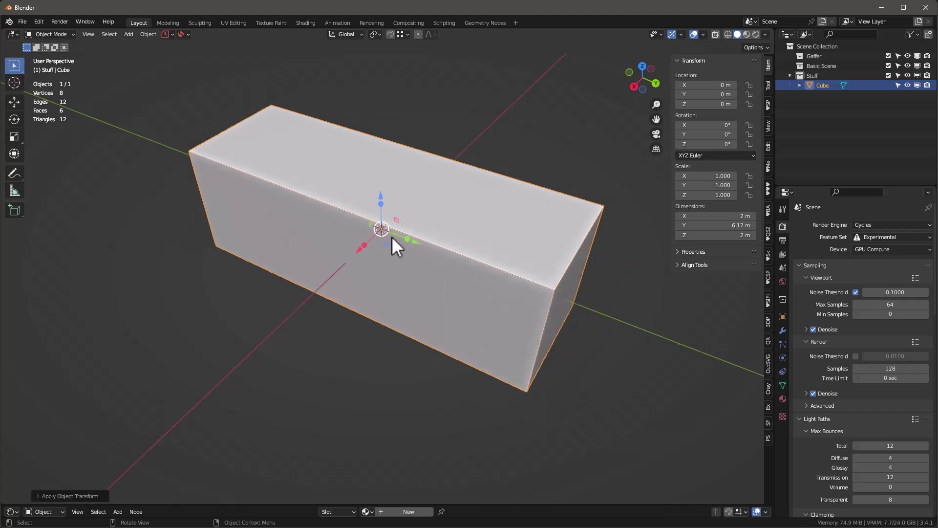
# Try SliceIt along Y with 10 slices on the box with applied scale, and undo it
pyautogui.click(768, 83)
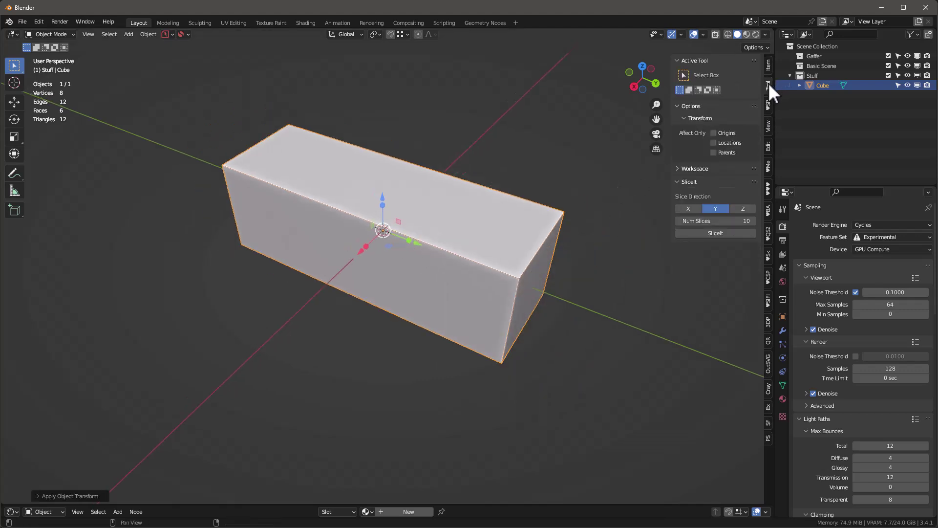
pyautogui.click(725, 233)
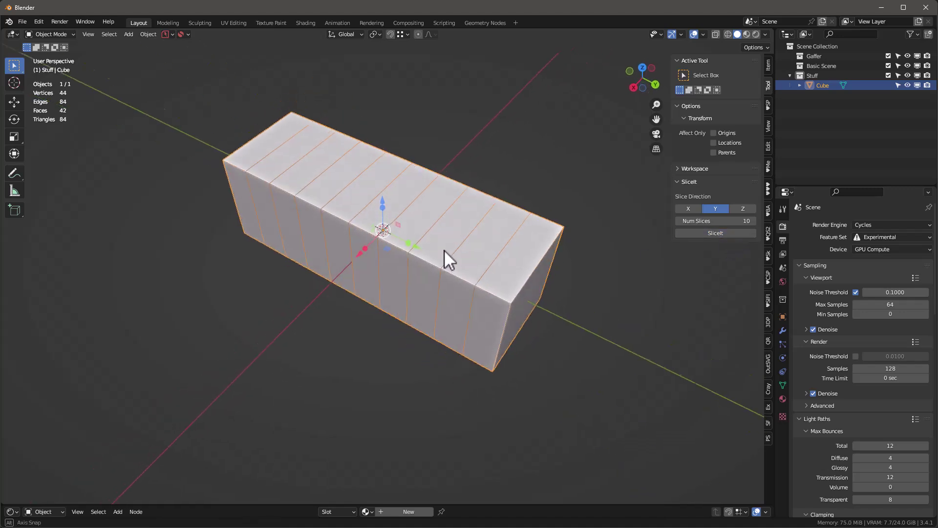
pyautogui.hotkey('ctrl', 'z')
# Add a Bevel modifier to the box and set it to 8 segments
pyautogui.scroll(2, 446, 258)
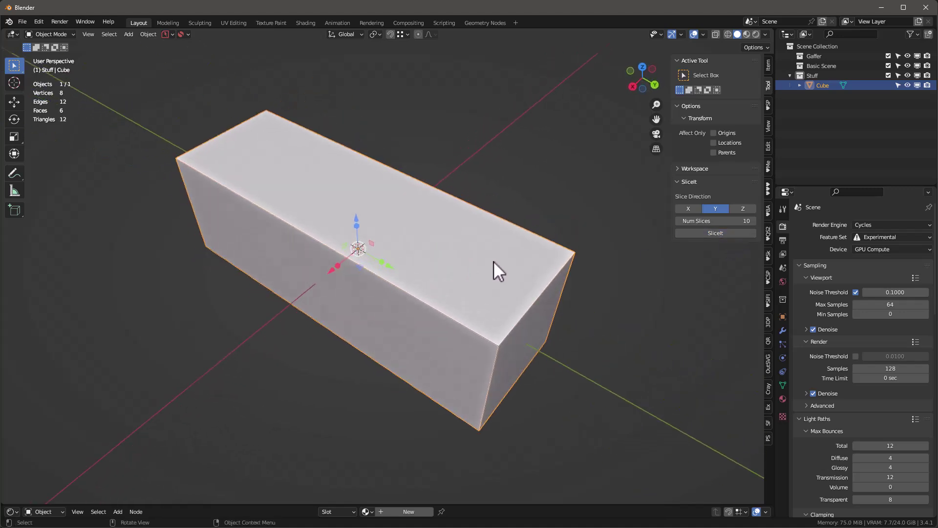
pyautogui.moveTo(493, 261); pyautogui.dragTo(541, 251, button='middle')
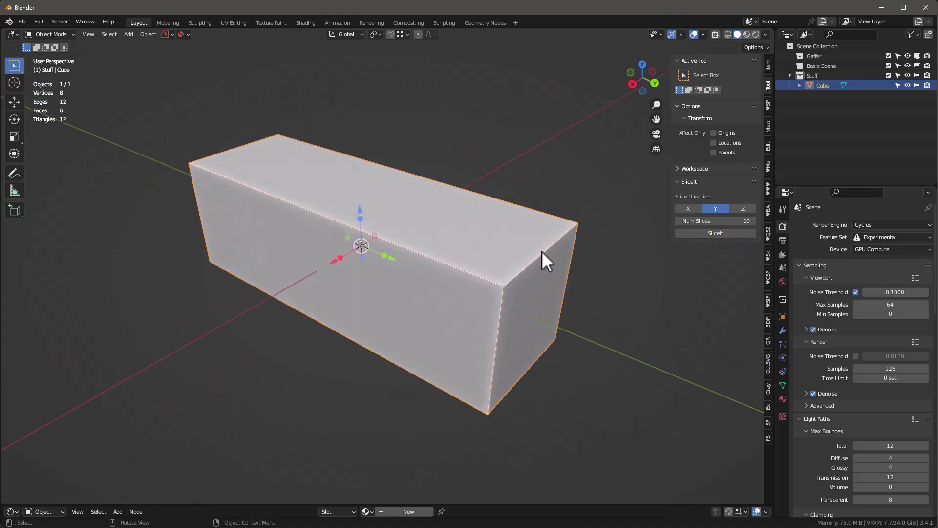
pyautogui.click(782, 331)
pyautogui.click(845, 226)
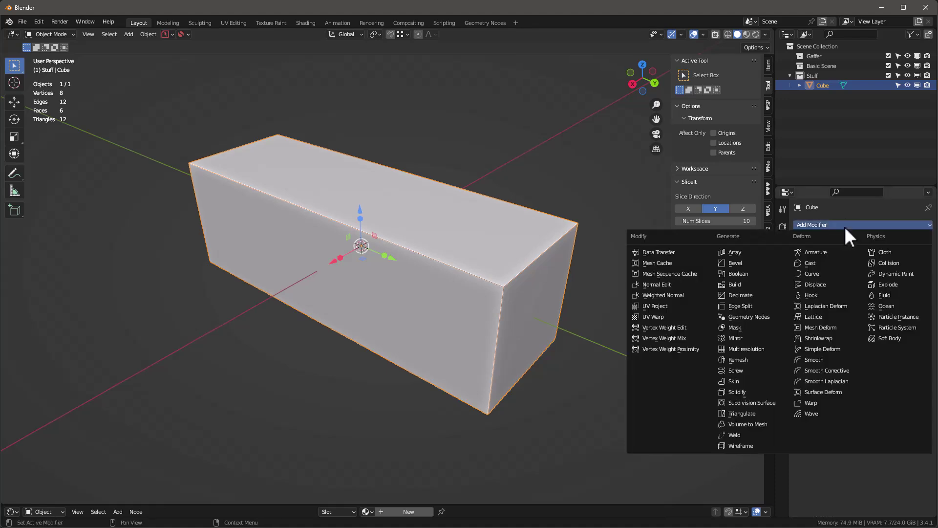
pyautogui.click(735, 262)
pyautogui.click(852, 313)
pyautogui.write('8')
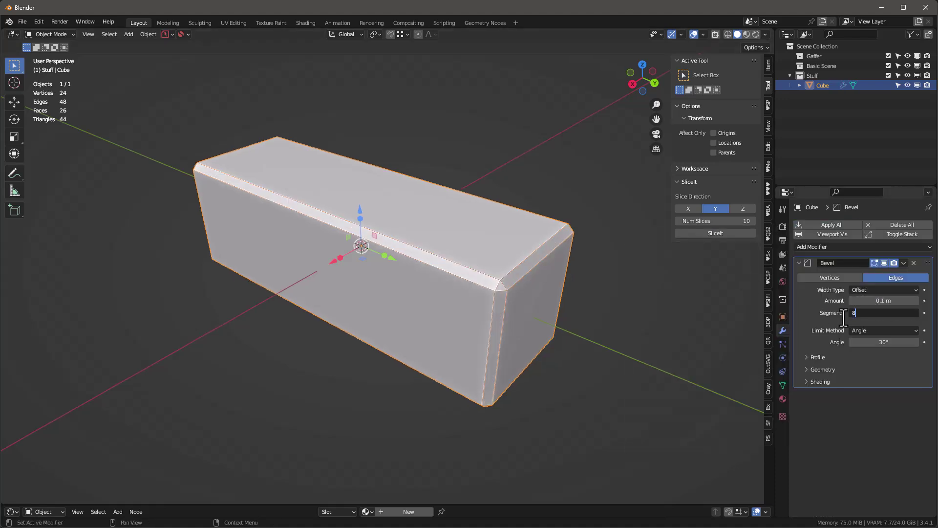
pyautogui.press('Return')
pyautogui.moveTo(501, 285); pyautogui.dragTo(492, 294, button='middle')
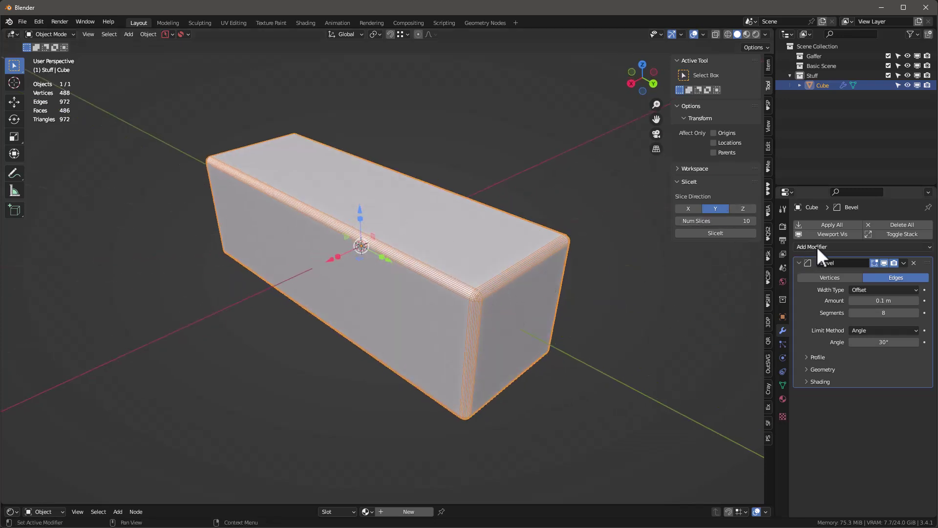
# Add a cylinder, move it along negative Y and upward to overlap the box's far end, and enlarge it slightly
pyautogui.moveTo(430, 271); pyautogui.dragTo(433, 248, button='middle')
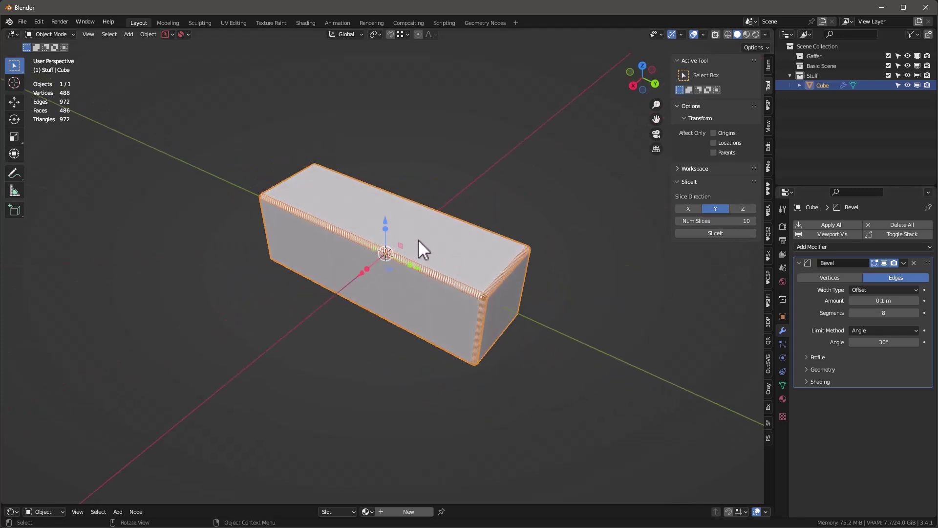
pyautogui.hotkey('shift', 'a')
pyautogui.moveTo(419, 240)
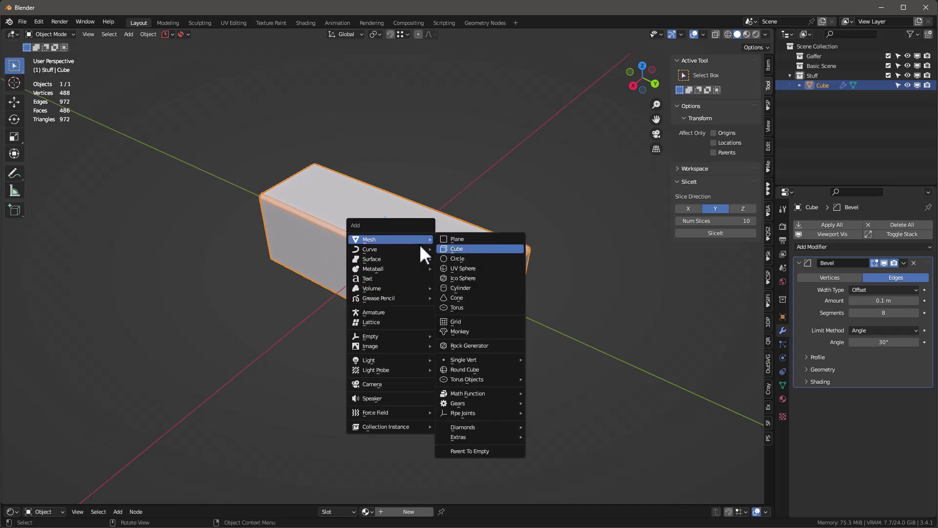
pyautogui.click(454, 287)
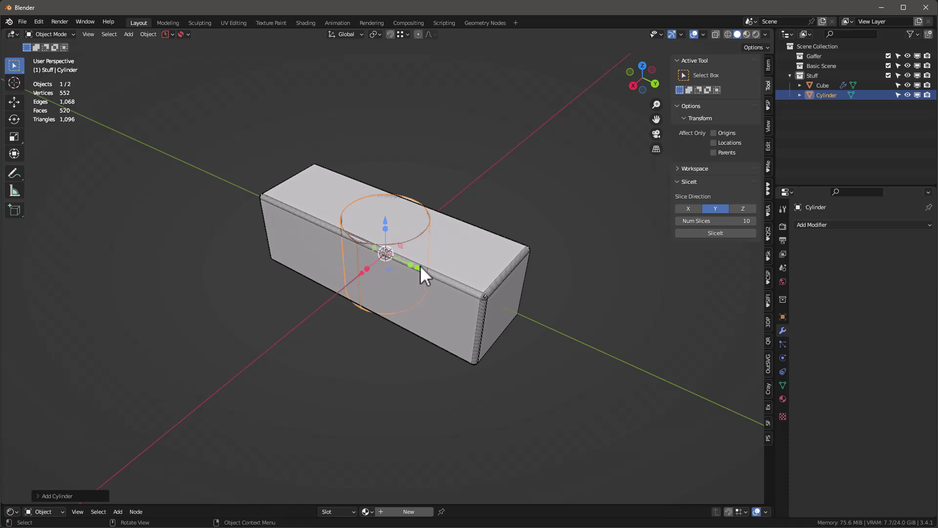
pyautogui.moveTo(420, 265); pyautogui.dragTo(358, 240)
pyautogui.moveTo(327, 195); pyautogui.dragTo(333, 171)
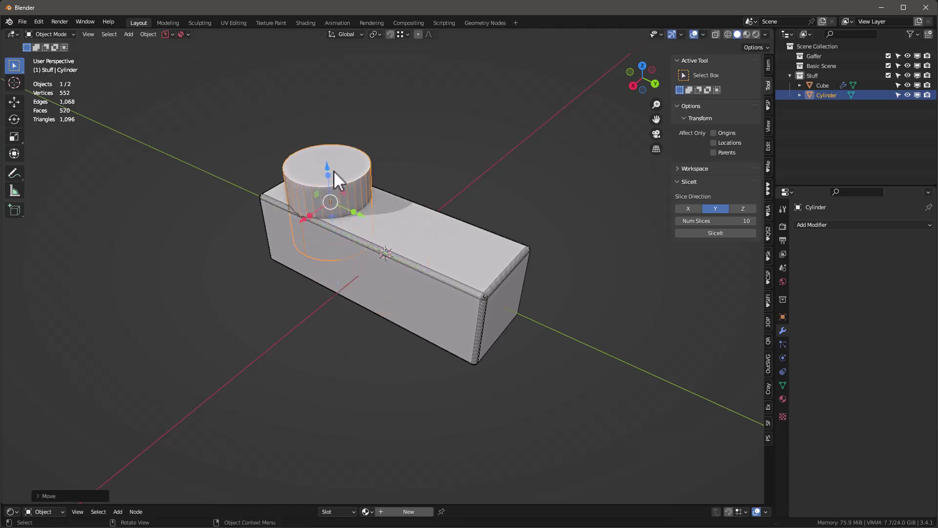
pyautogui.press('s')
pyautogui.click(345, 179)
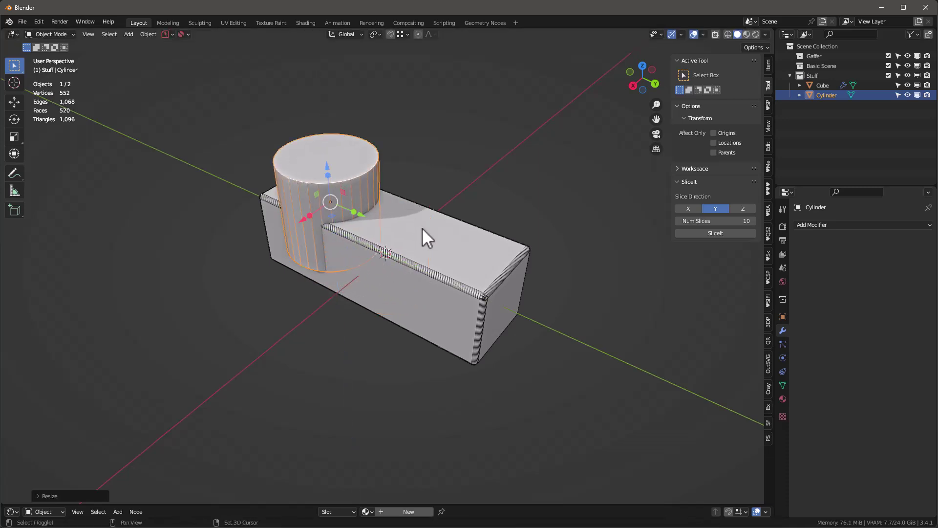
# Cut the cylinder out of the box with Bool Tool's Brush Boolean Difference
pyautogui.keyDown('shift'); pyautogui.click(401, 233); pyautogui.keyUp('shift')
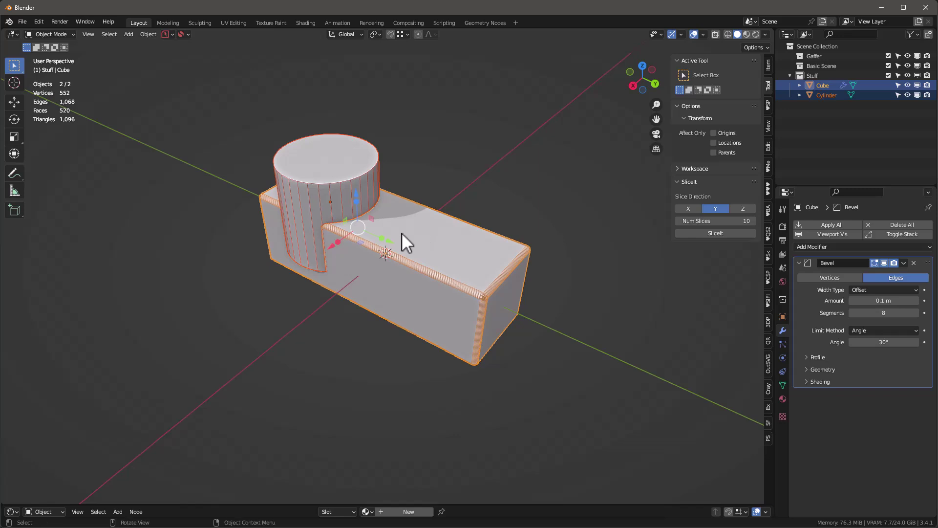
pyautogui.click(769, 143)
pyautogui.click(680, 74)
pyautogui.click(709, 150)
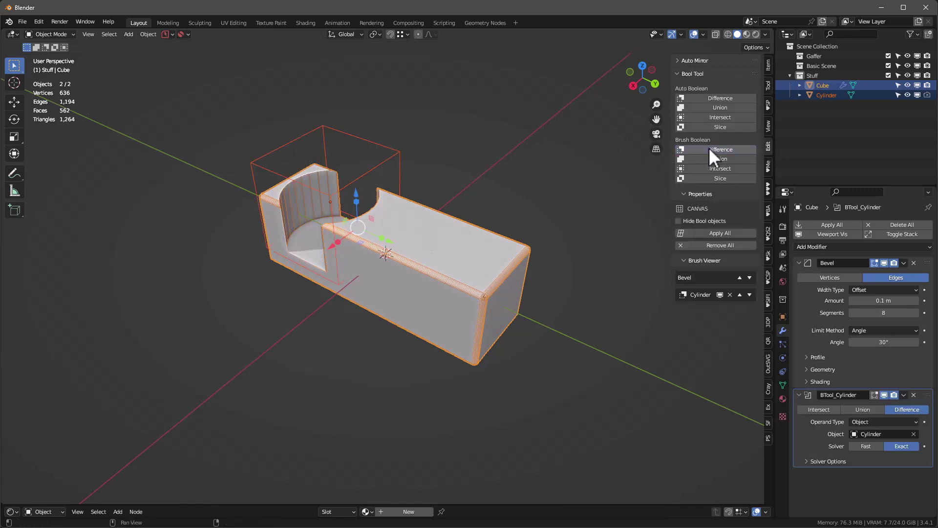
# Add a Mirror modifier to the box alone, below its boolean modifier
pyautogui.click(502, 273)
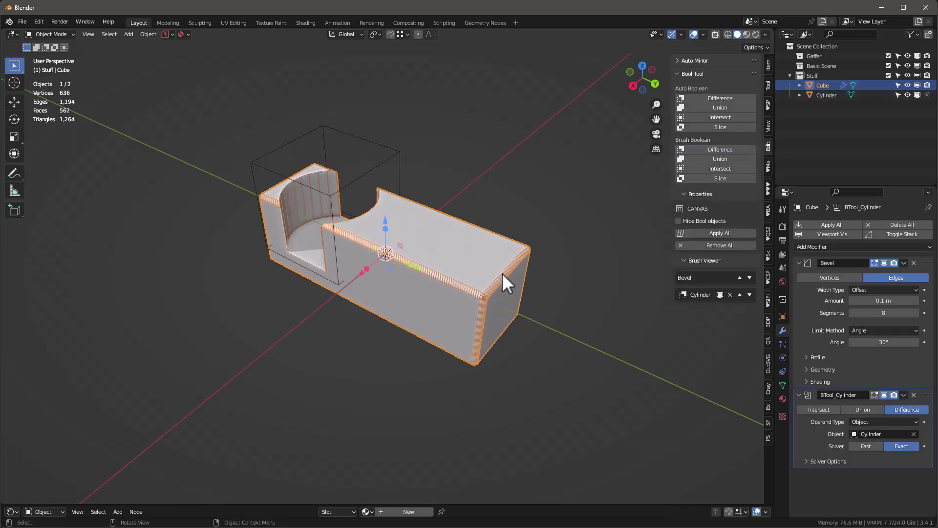
pyautogui.click(829, 247)
pyautogui.click(753, 357)
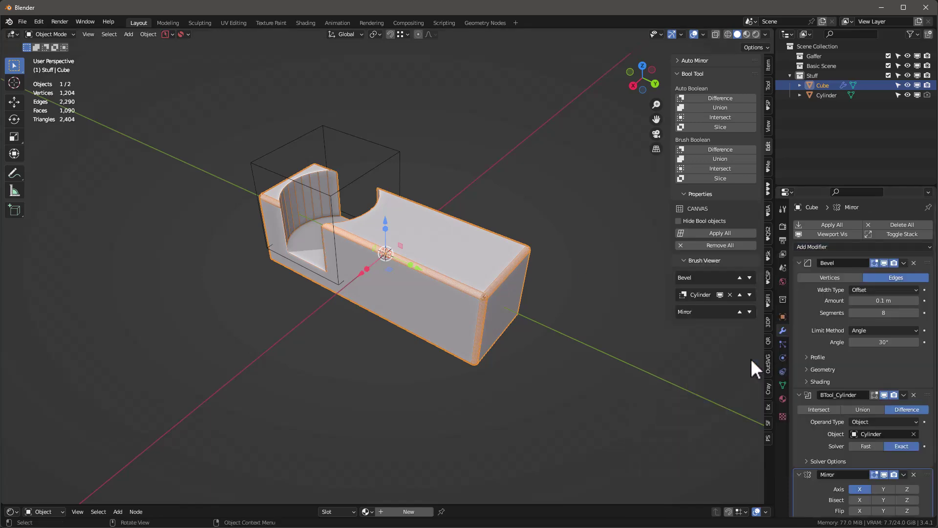
pyautogui.scroll(-3, 836, 439)
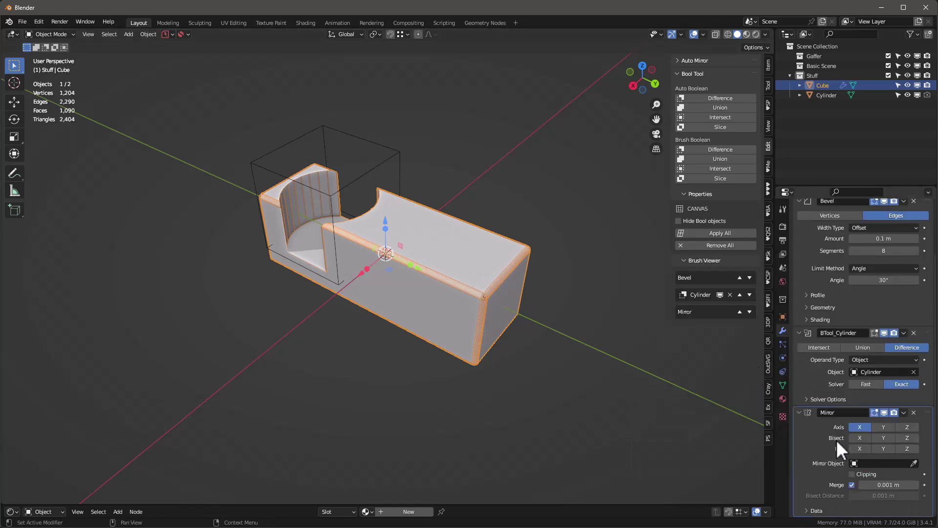
# Mirror the box across Y only, with Bisect and Flip enabled on Y
pyautogui.click(856, 425)
pyautogui.click(880, 427)
pyautogui.click(881, 436)
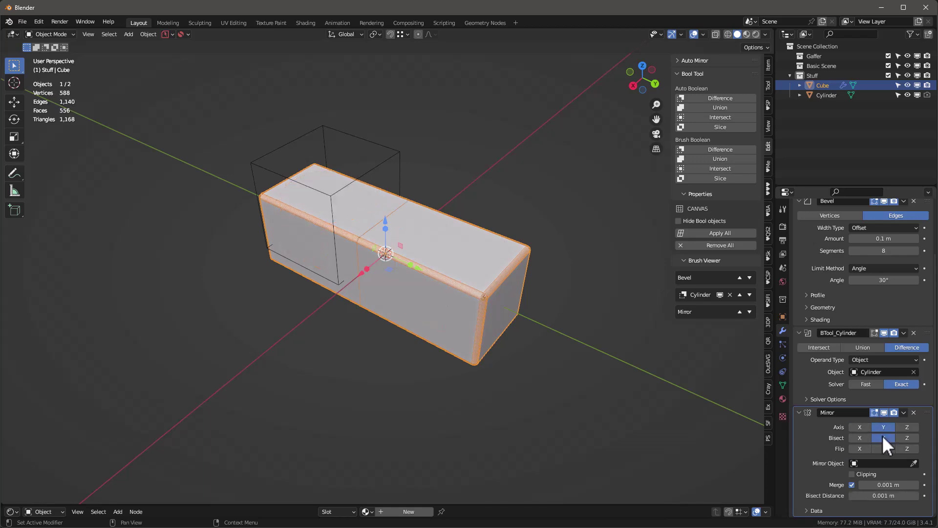
pyautogui.click(885, 447)
pyautogui.scroll(3, 503, 313)
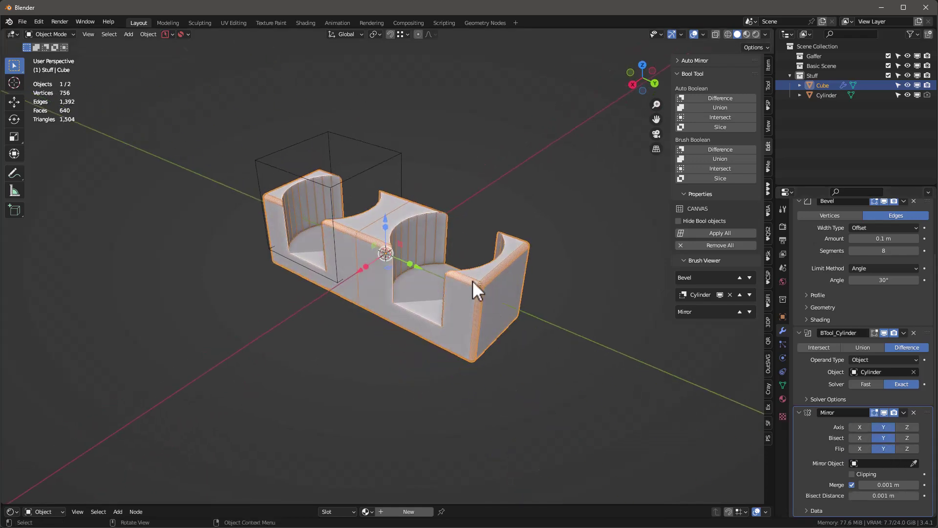
pyautogui.click(889, 436)
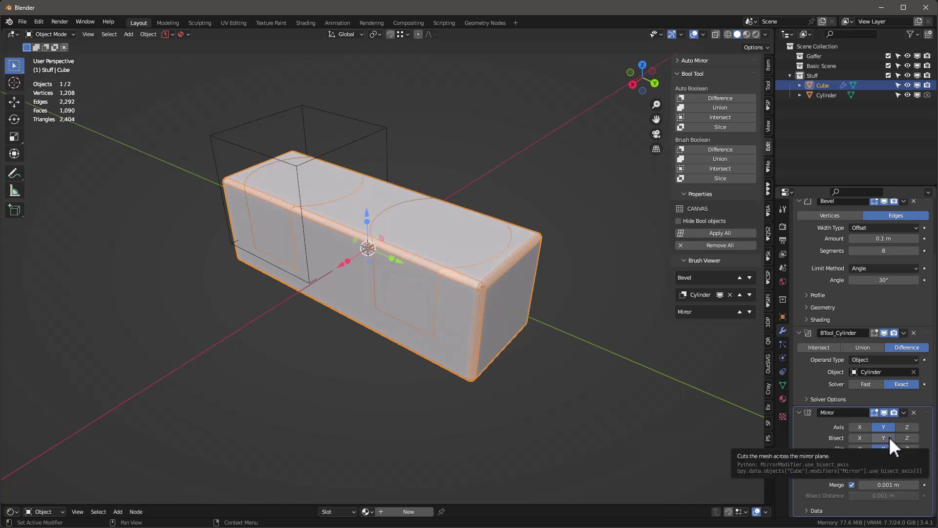
pyautogui.click(889, 435)
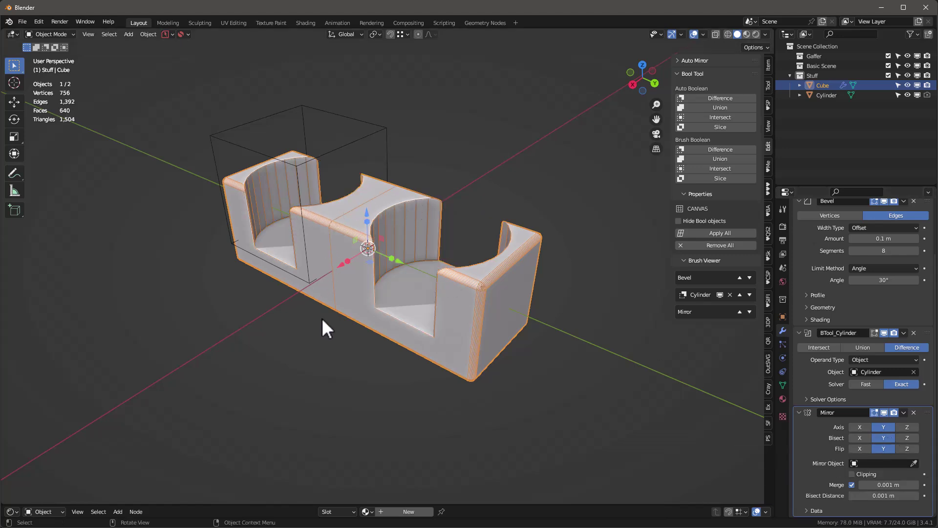
# Apply all modifiers on the mirrored box
pyautogui.moveTo(384, 184); pyautogui.dragTo(464, 269, button='middle')
pyautogui.scroll(2, 464, 269)
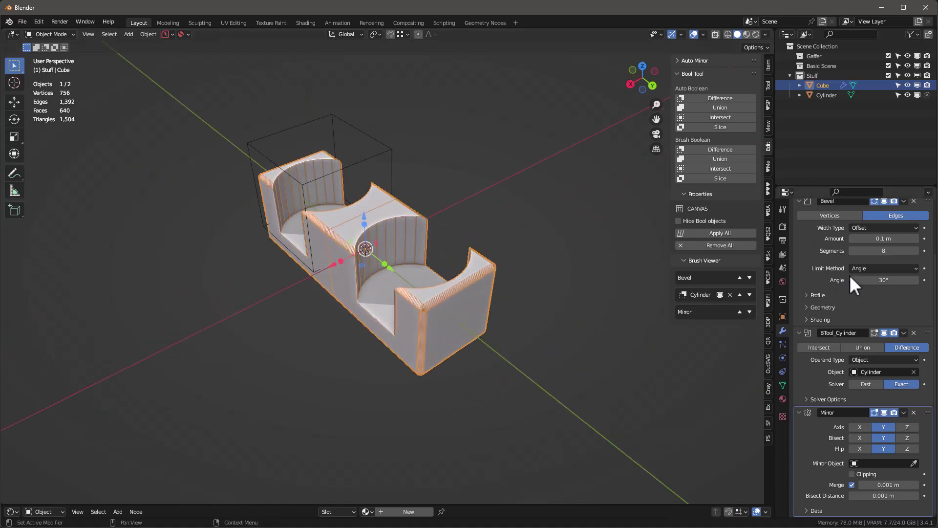
pyautogui.scroll(3, 855, 259)
pyautogui.click(845, 225)
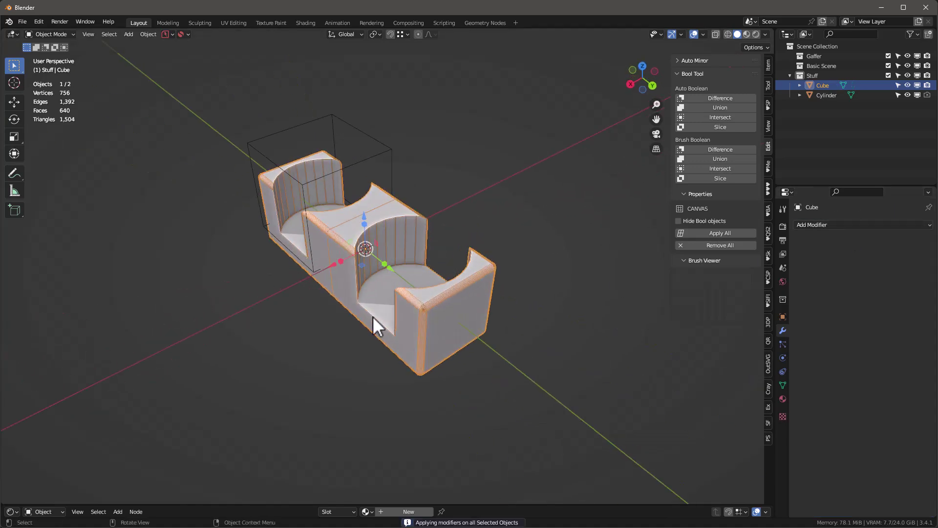
# Slice the box along Y with SliceIt, using 100 slices
pyautogui.moveTo(373, 316); pyautogui.dragTo(392, 297, button='middle')
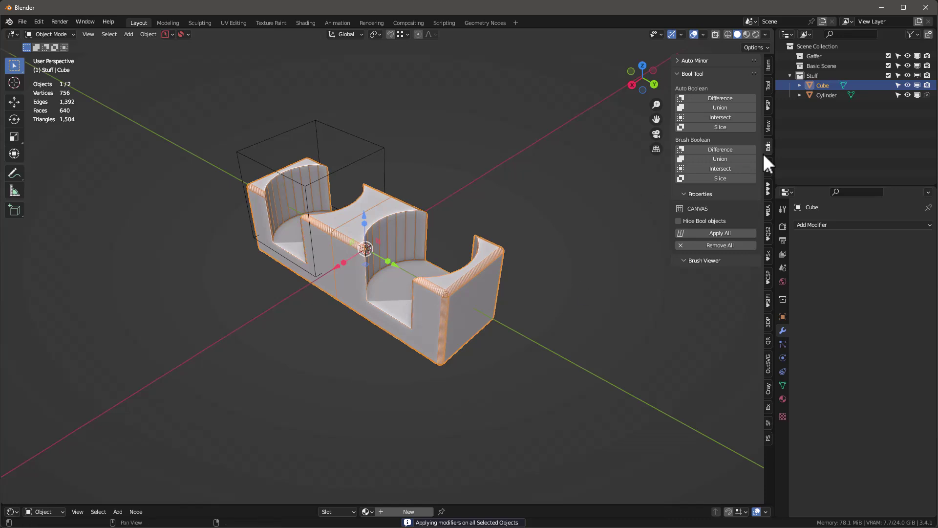
pyautogui.click(768, 188)
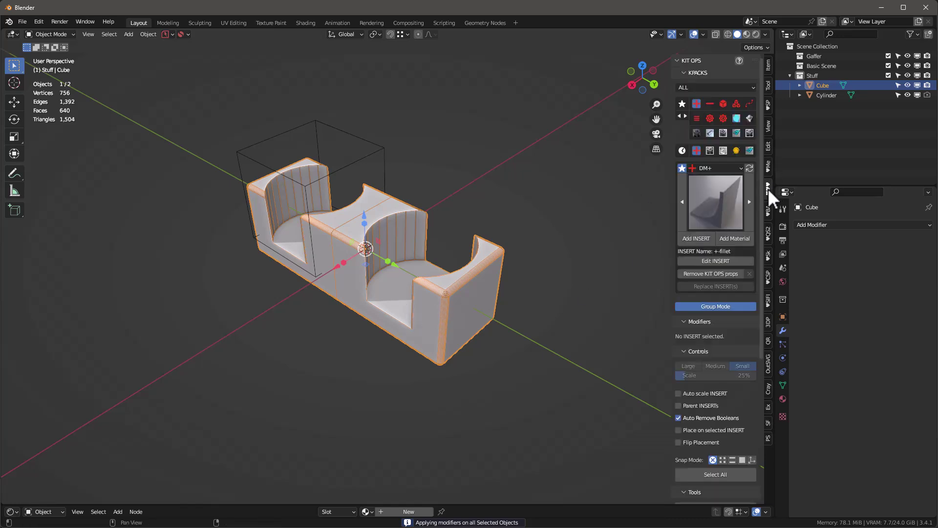
pyautogui.click(767, 84)
pyautogui.click(731, 221)
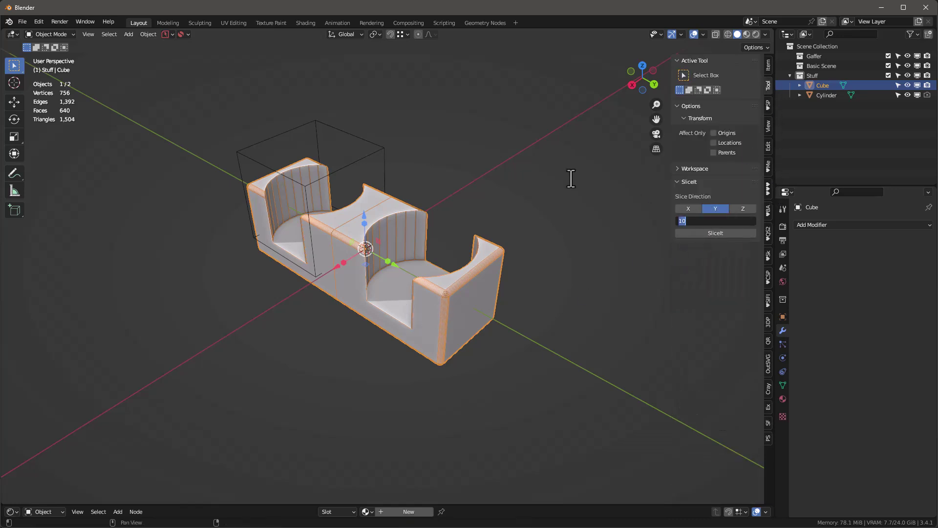
pyautogui.write('100')
pyautogui.press('Return')
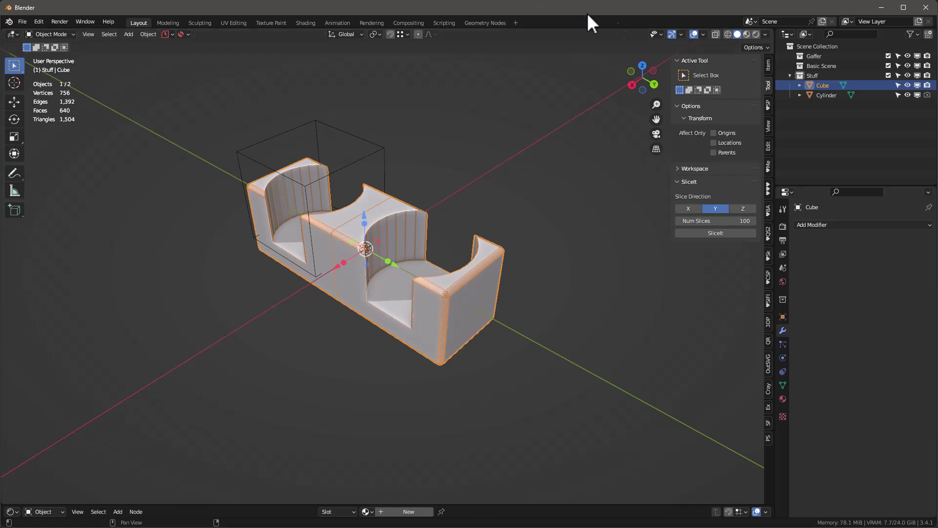
pyautogui.click(716, 232)
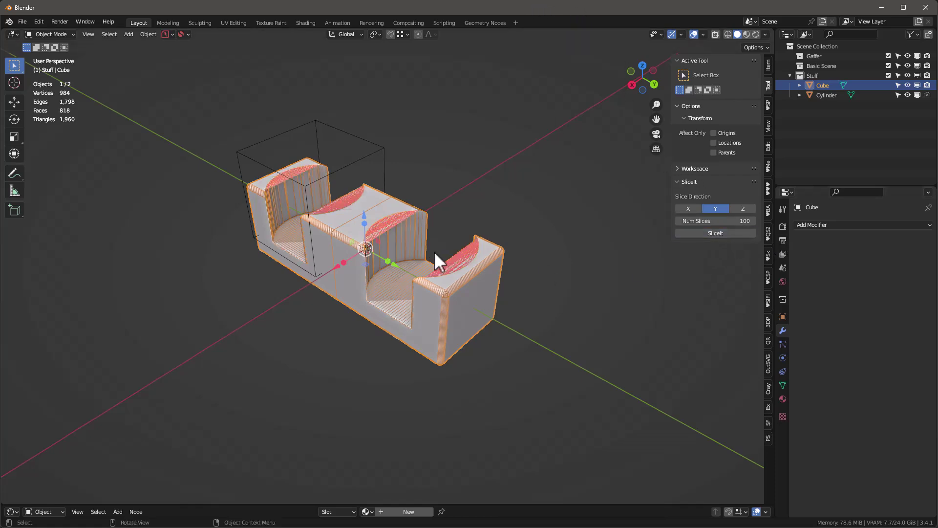
pyautogui.scroll(4, 435, 253)
pyautogui.scroll(-3, 438, 254)
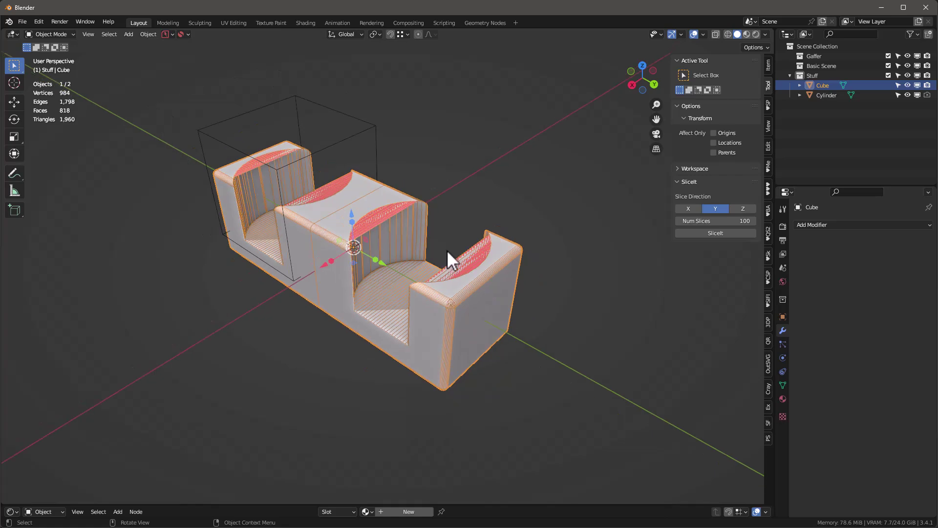
pyautogui.moveTo(482, 259); pyautogui.dragTo(483, 246, button='middle')
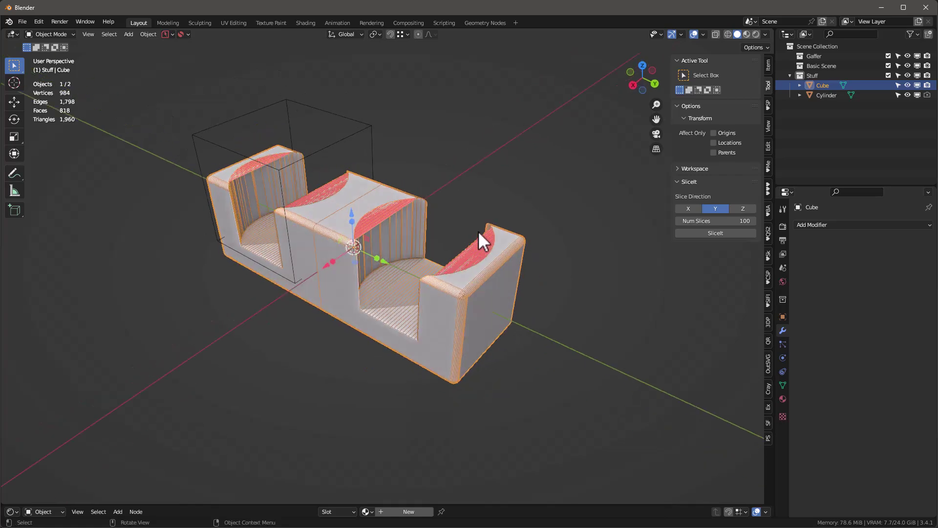
# Undo the slicing and select all of the box's faces in Edit Mode, returning to Object Mode
pyautogui.hotkey('ctrl', 'z')
pyautogui.press('Tab')
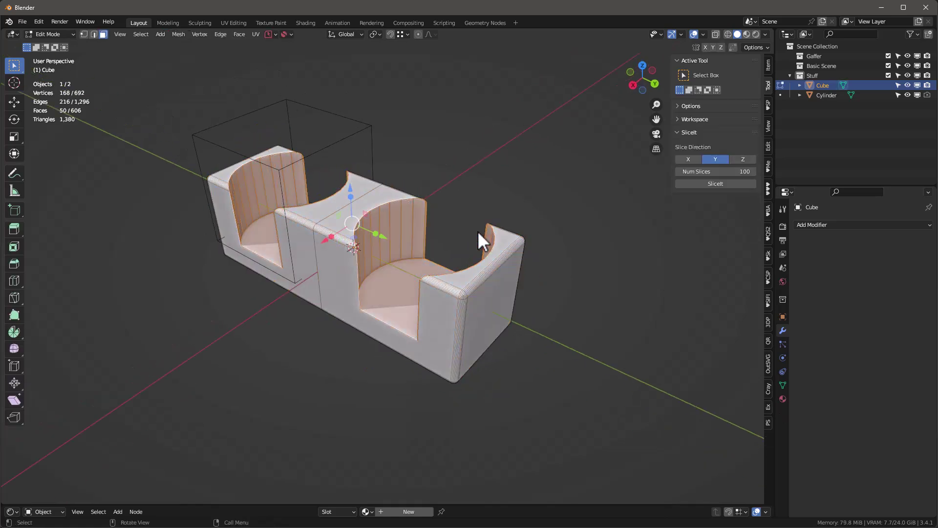
pyautogui.moveTo(477, 230); pyautogui.dragTo(439, 254, button='middle')
pyautogui.moveTo(353, 207); pyautogui.dragTo(462, 235, button='middle')
pyautogui.press('a')
pyautogui.press('Tab')
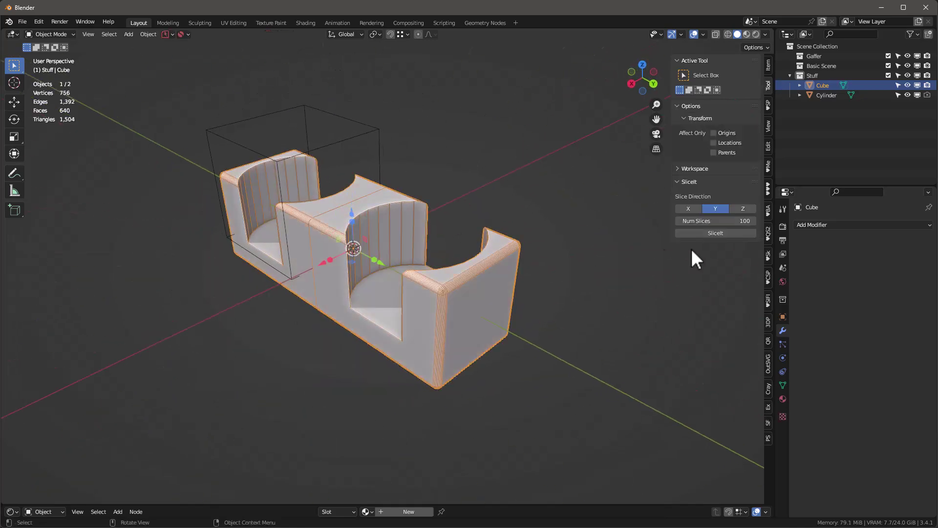
# Slice the whole box mesh into 100 slices along Y with SliceIt
pyautogui.click(710, 233)
pyautogui.moveTo(405, 298); pyautogui.dragTo(432, 244, button='middle')
pyautogui.scroll(5, 477, 268)
pyautogui.scroll(-4, 475, 268)
pyautogui.moveTo(476, 267); pyautogui.dragTo(521, 301, button='middle')
# Undo the slicing of the whole box mesh
pyautogui.hotkey('ctrl', 'z')
pyautogui.hotkey('ctrl', 'z')
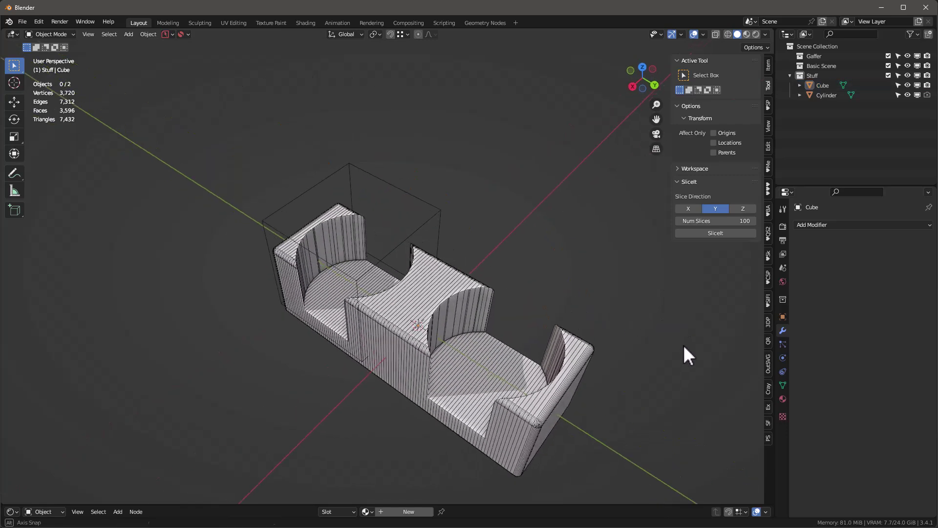
pyautogui.moveTo(615, 380); pyautogui.dragTo(562, 337, button='middle')
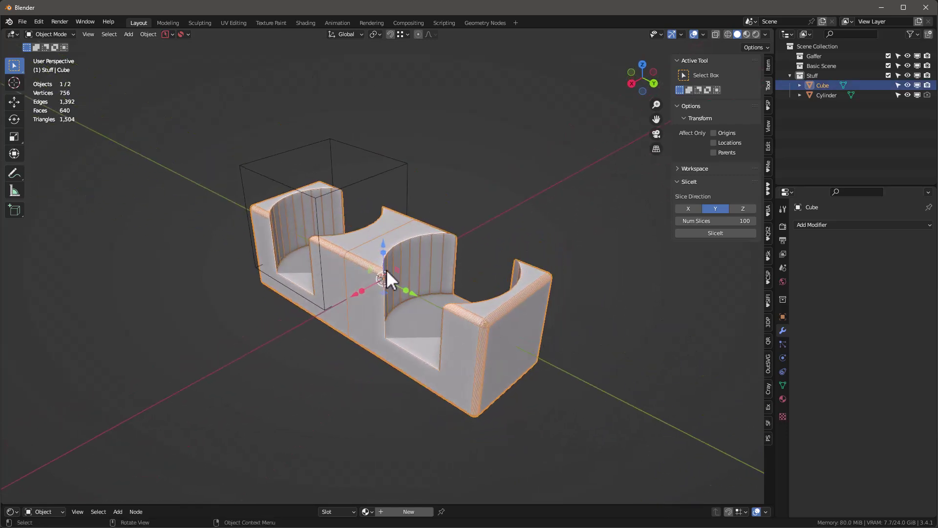
pyautogui.keyDown('shift'); pyautogui.moveTo(487, 356); pyautogui.dragTo(479, 342, button='middle'); pyautogui.keyUp('shift')
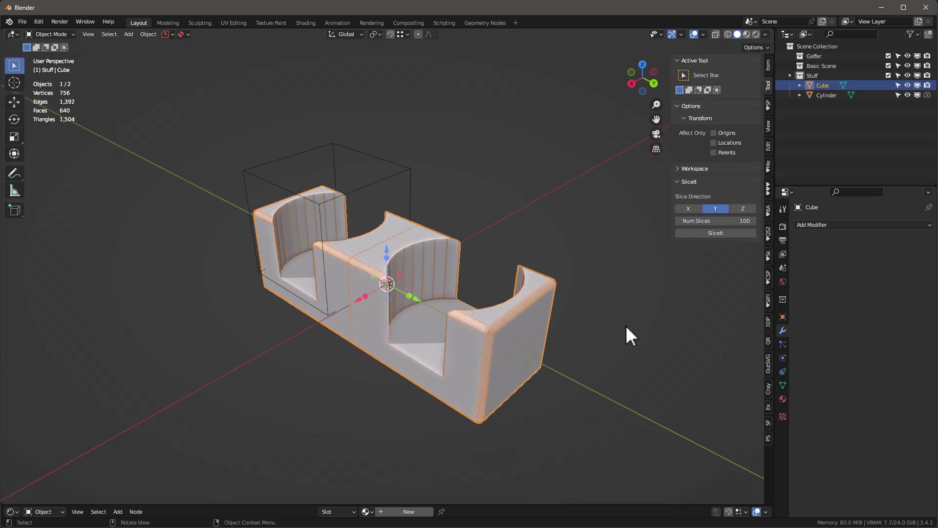
# Add a Bezier circle at the box's origin and scale it up until it surrounds the box
pyautogui.hotkey('shift', 'a')
pyautogui.moveTo(627, 327)
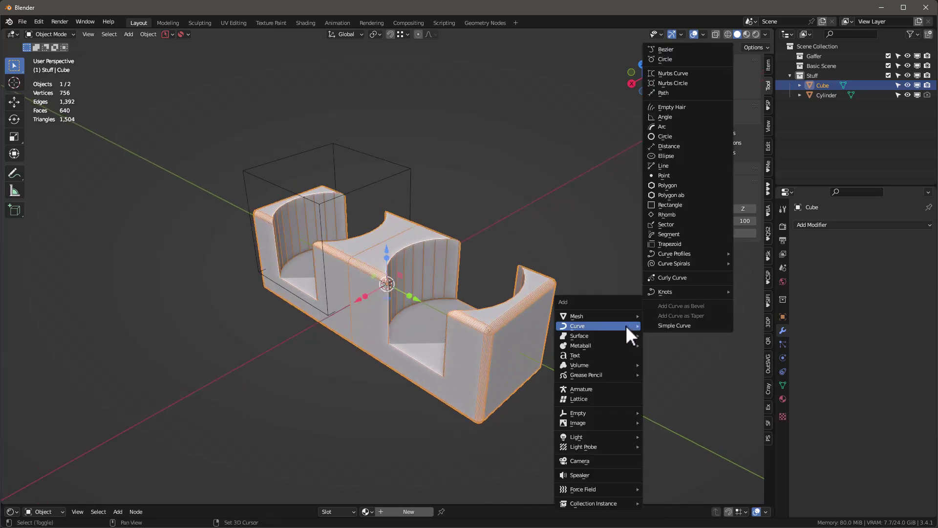
pyautogui.click(686, 57)
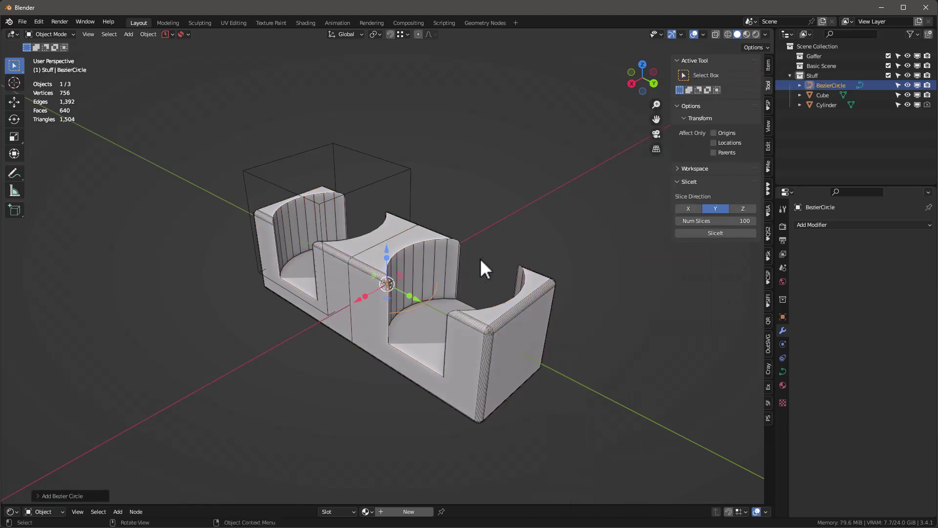
pyautogui.press('s')
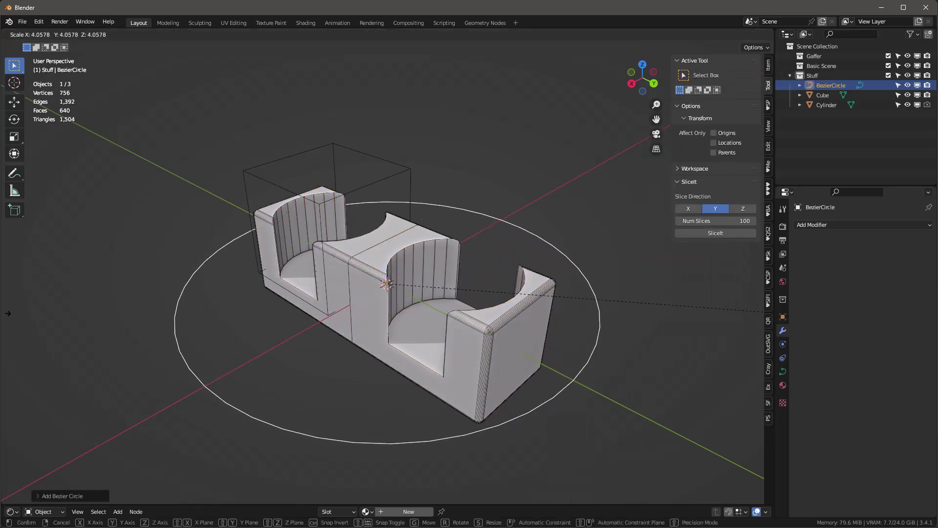
pyautogui.click(1, 310)
pyautogui.scroll(-3, 192, 311)
pyautogui.moveTo(193, 310); pyautogui.dragTo(321, 271, button='middle')
pyautogui.scroll(2, 382, 288)
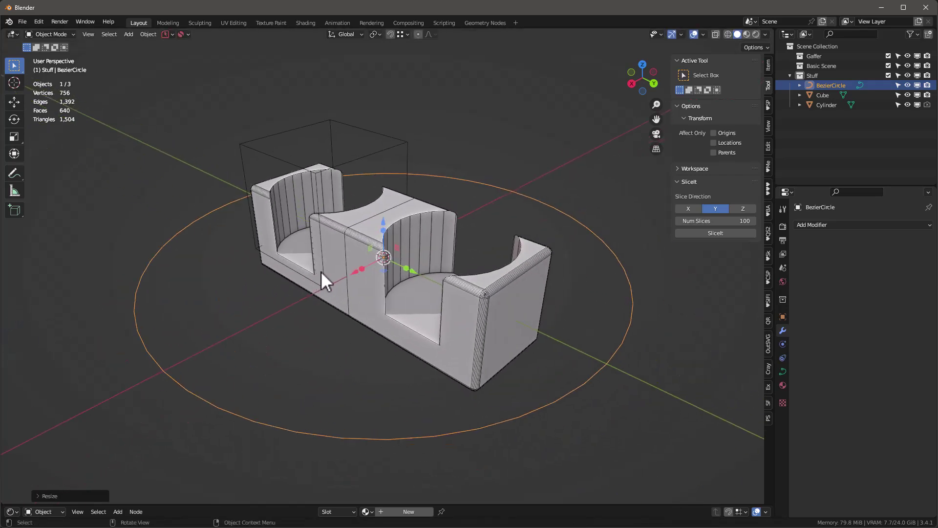
# Rotate the Bezier circle 90 degrees about the global Y axis
pyautogui.write('ry')
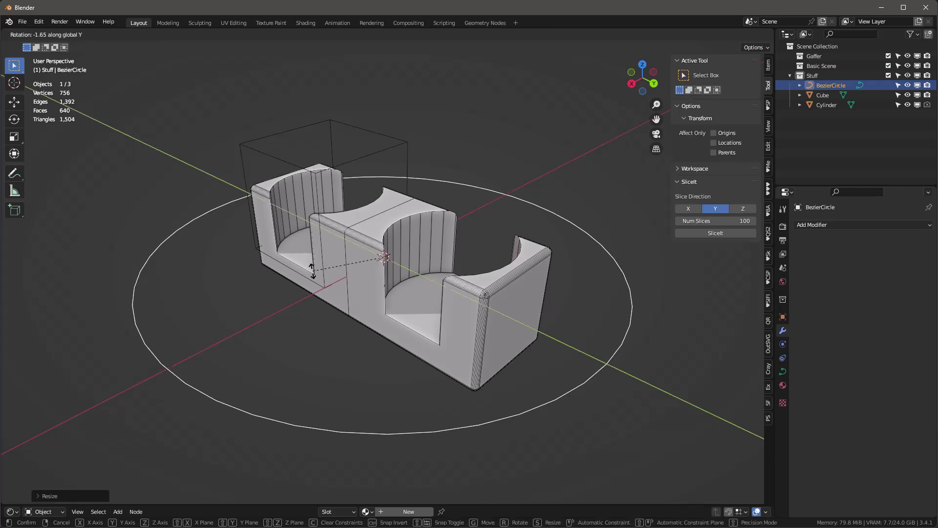
pyautogui.write('90')
pyautogui.press('Return')
pyautogui.scroll(-2, 382, 308)
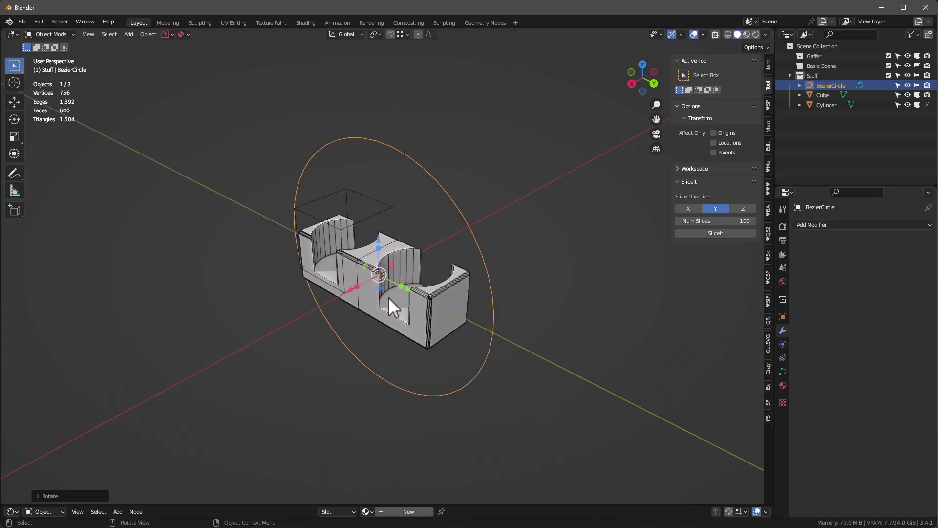
pyautogui.moveTo(389, 297); pyautogui.dragTo(421, 263, button='middle')
pyautogui.scroll(2, 420, 263)
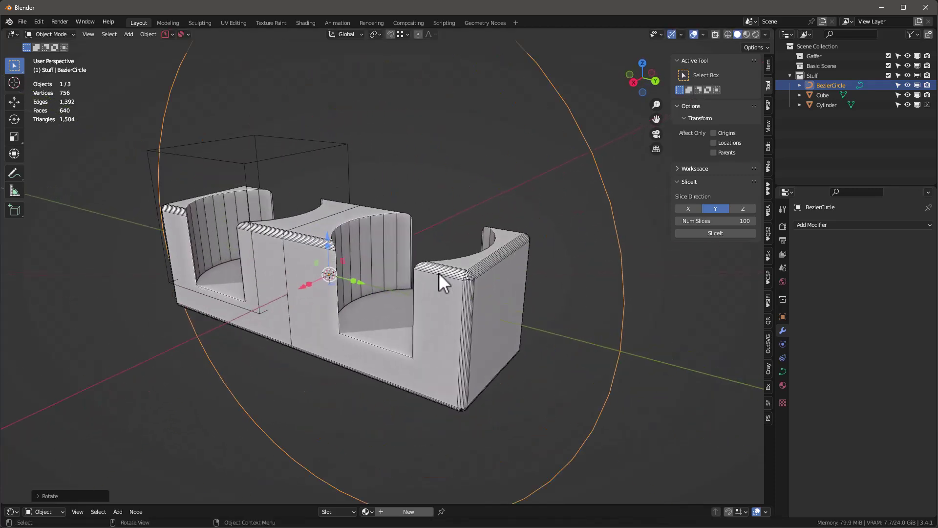
# Add a Curve modifier to the box with the Bezier circle as its curve object
pyautogui.click(442, 288)
pyautogui.scroll(-3, 450, 305)
pyautogui.scroll(2, 456, 307)
pyautogui.click(825, 225)
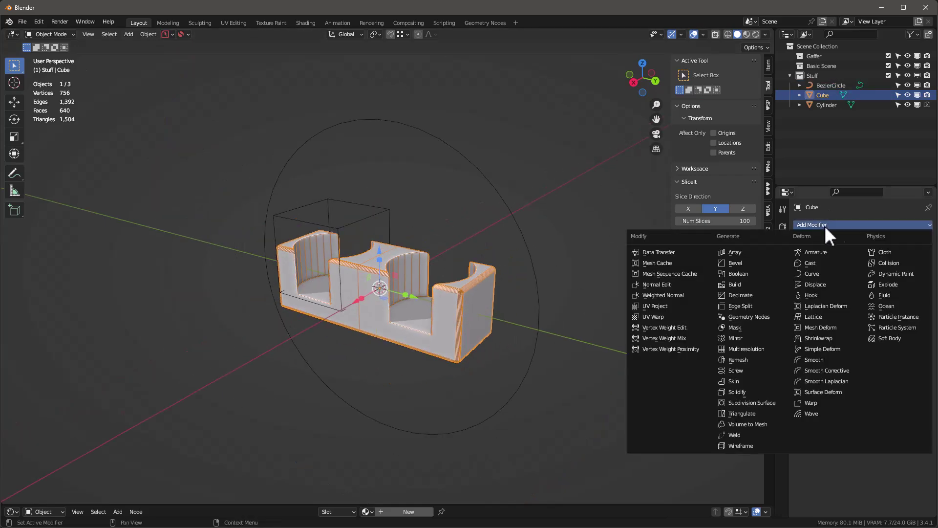
pyautogui.click(815, 274)
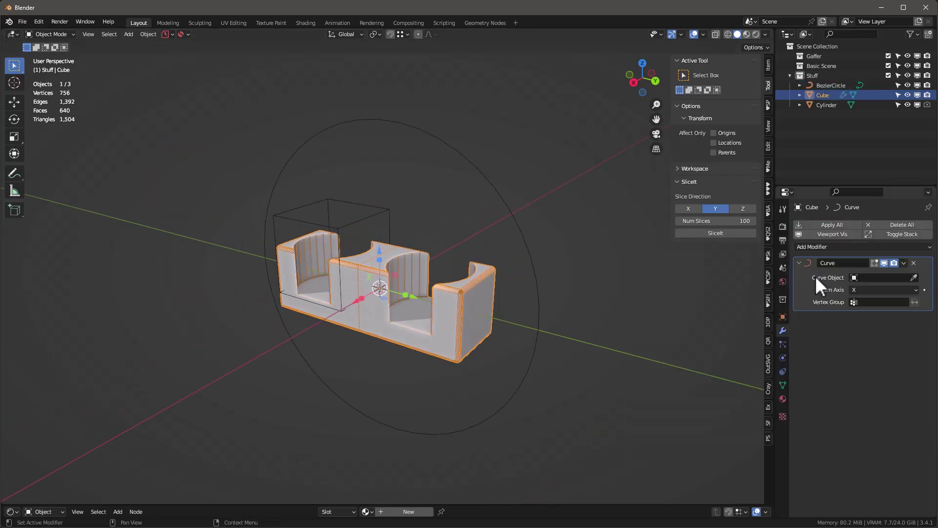
pyautogui.click(912, 277)
pyautogui.click(520, 218)
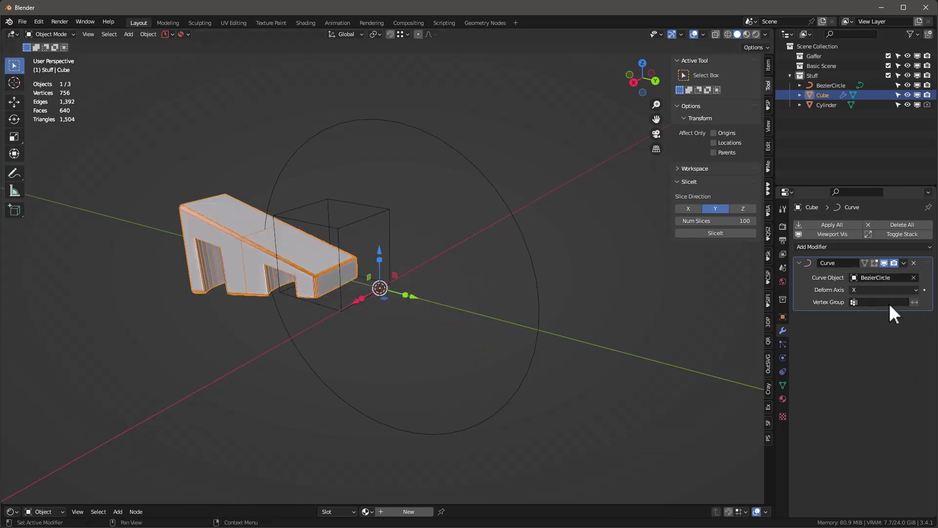
# Set the Curve modifier's deform axis to Y and inspect how the box bends around the circle
pyautogui.click(859, 289)
pyautogui.click(858, 312)
pyautogui.moveTo(557, 353); pyautogui.dragTo(258, 216, button='middle')
pyautogui.scroll(3, 265, 230)
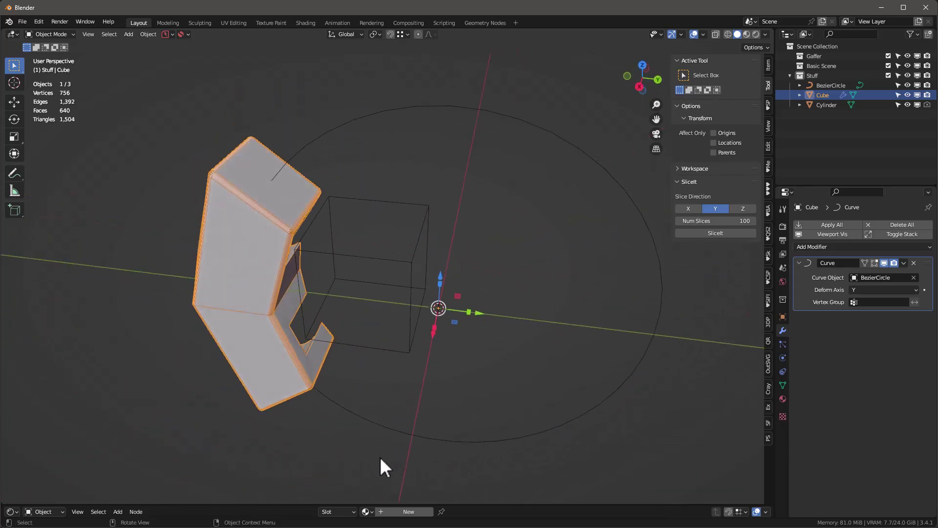
pyautogui.moveTo(264, 143); pyautogui.dragTo(399, 204, button='middle')
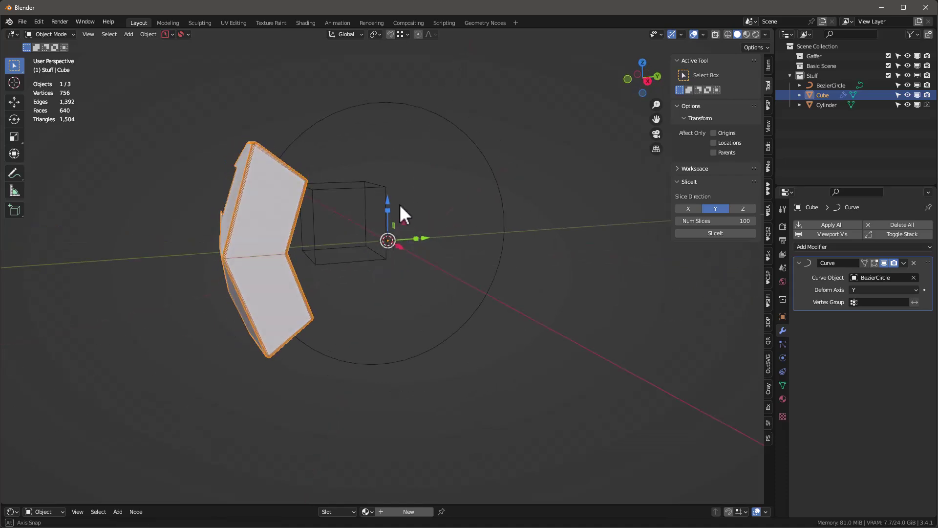
pyautogui.moveTo(474, 234); pyautogui.dragTo(381, 227, button='middle')
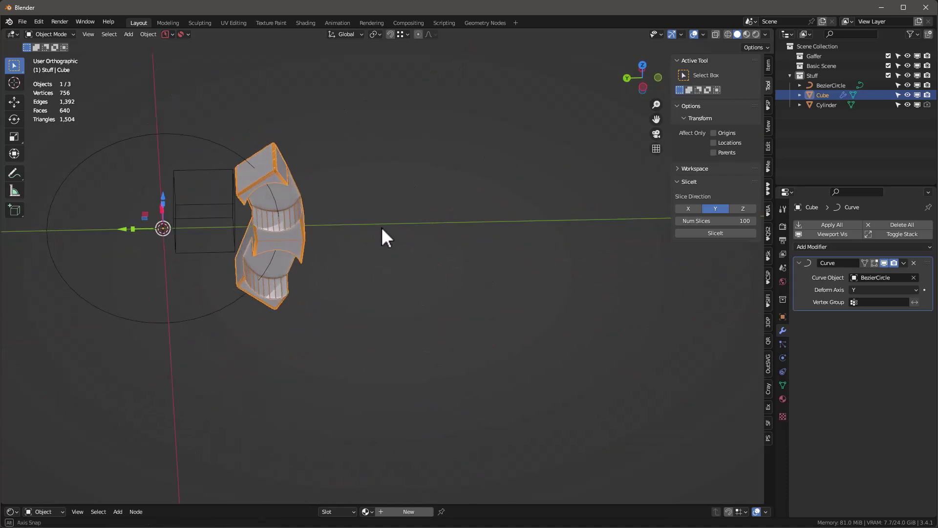
# Add a Subdivision Surface modifier to the box, set to Simple with 5 viewport levels
pyautogui.click(820, 246)
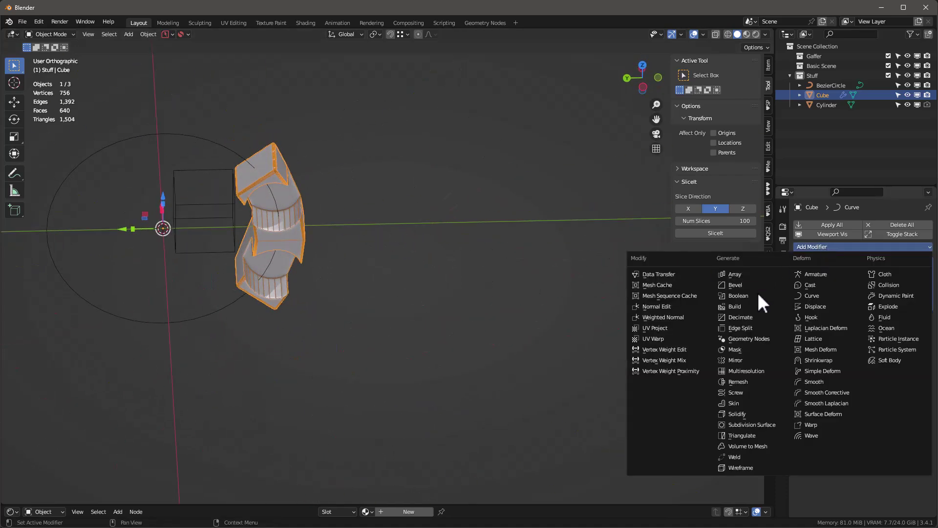
pyautogui.click(755, 424)
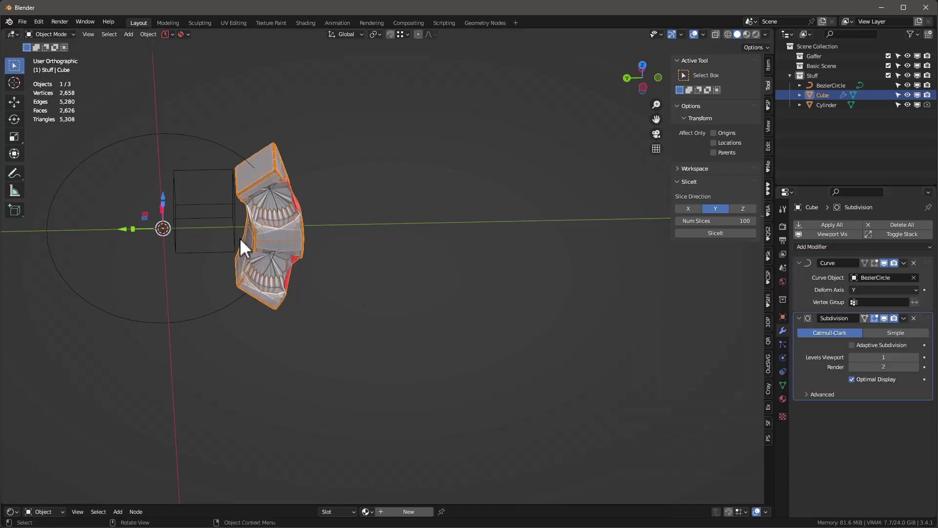
pyautogui.moveTo(446, 254); pyautogui.dragTo(312, 191, button='middle')
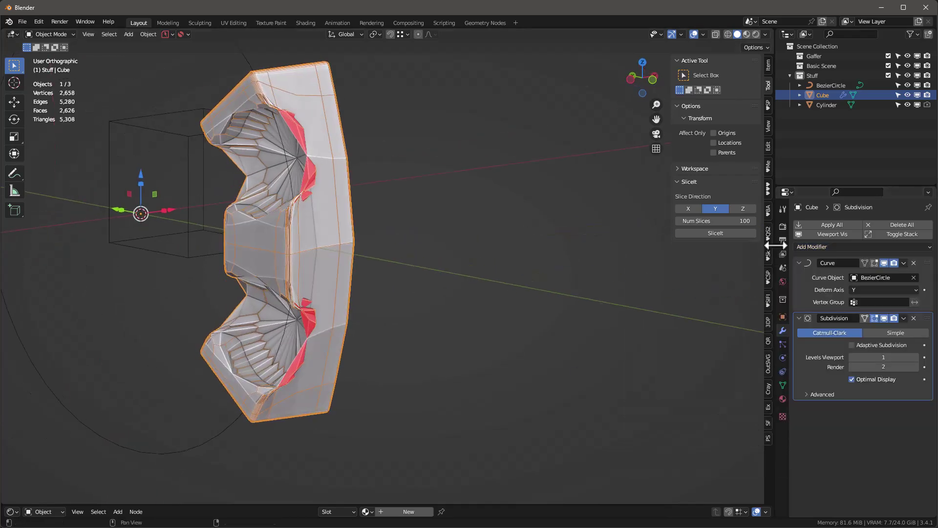
pyautogui.click(891, 333)
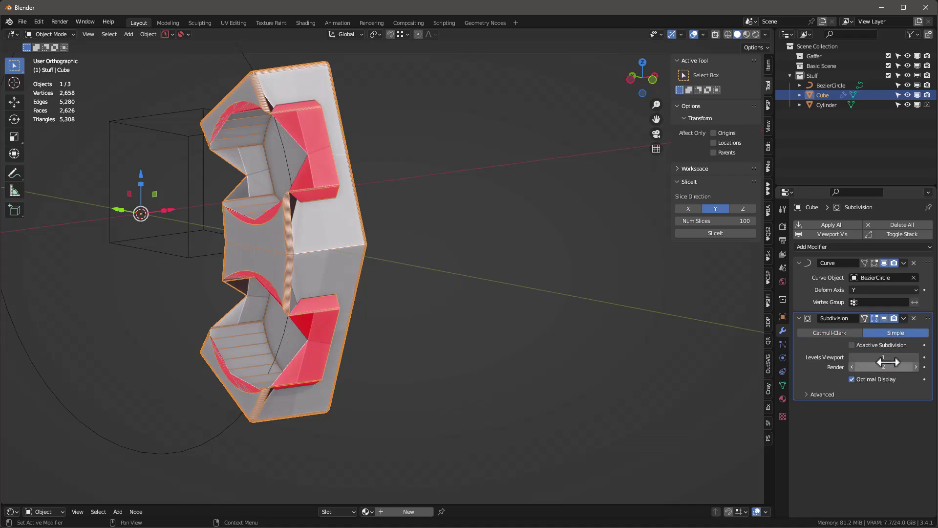
pyautogui.click(916, 357)
pyautogui.click(916, 357)
pyautogui.click(917, 358)
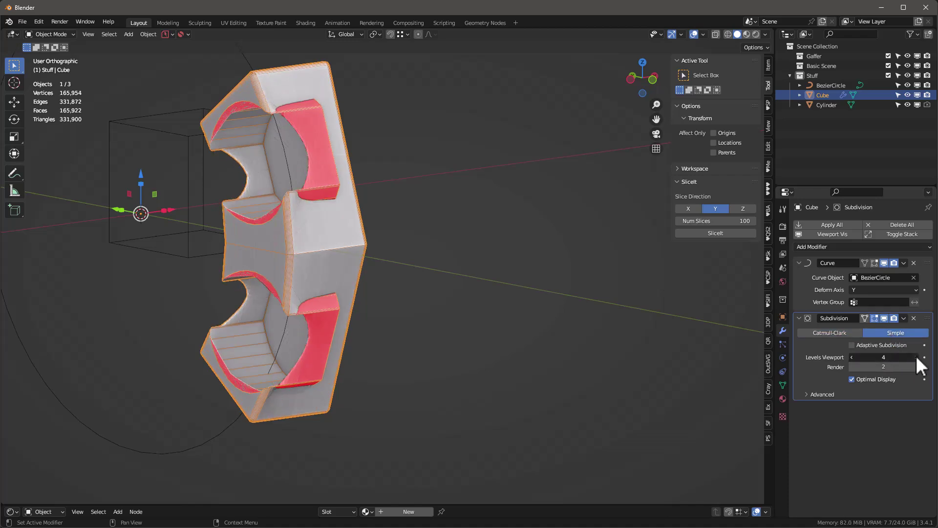
pyautogui.click(917, 357)
# Move the Subdivision modifier above the Curve modifier in the box's stack
pyautogui.moveTo(83, 100); pyautogui.dragTo(326, 223, button='middle')
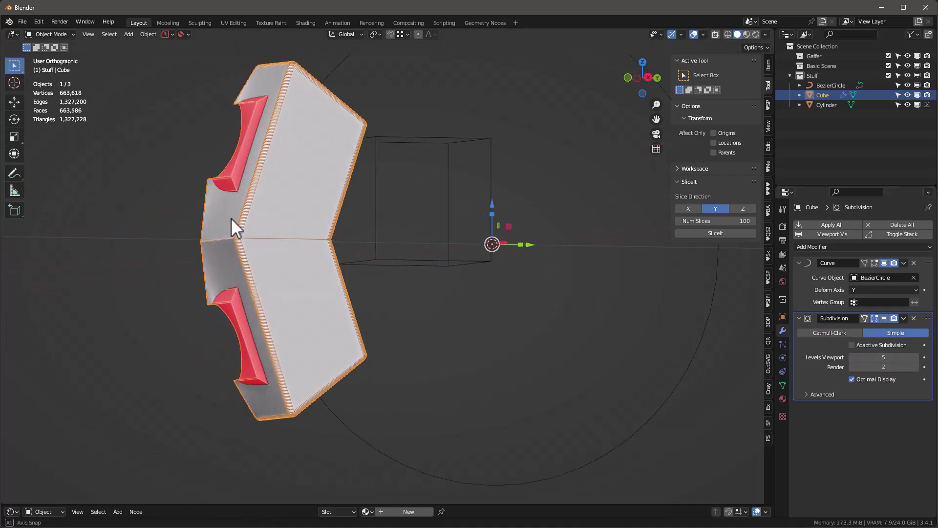
pyautogui.moveTo(232, 220); pyautogui.dragTo(551, 271, button='middle')
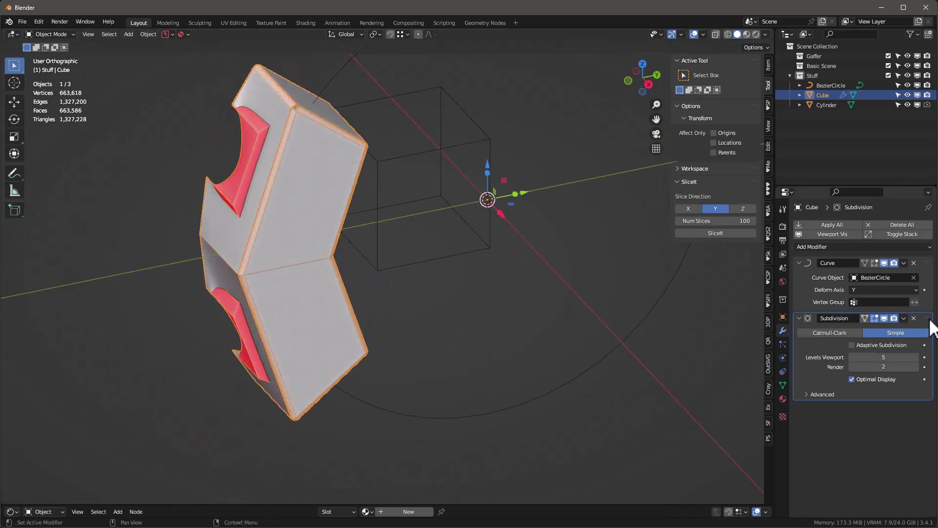
pyautogui.moveTo(930, 321); pyautogui.dragTo(928, 264)
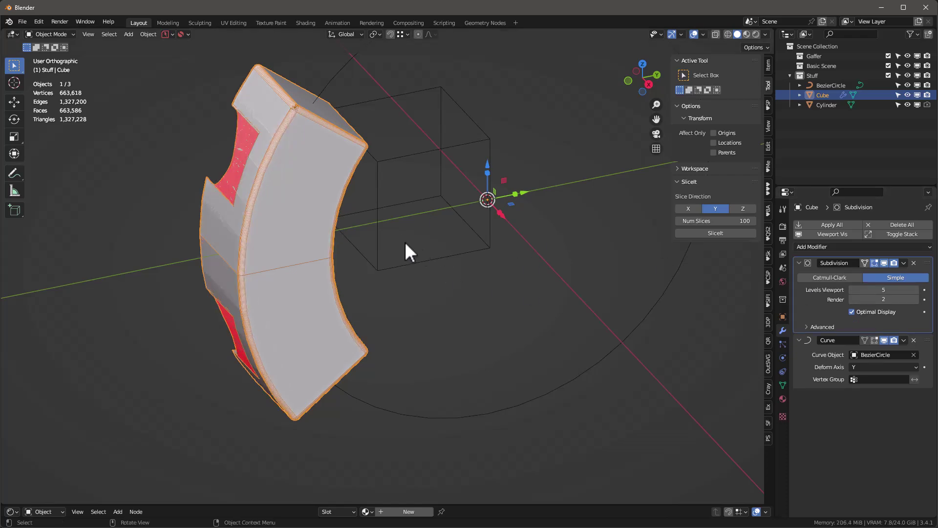
# Remove the Subdivision modifier from the box
pyautogui.moveTo(405, 243); pyautogui.dragTo(726, 246, button='middle')
pyautogui.click(914, 262)
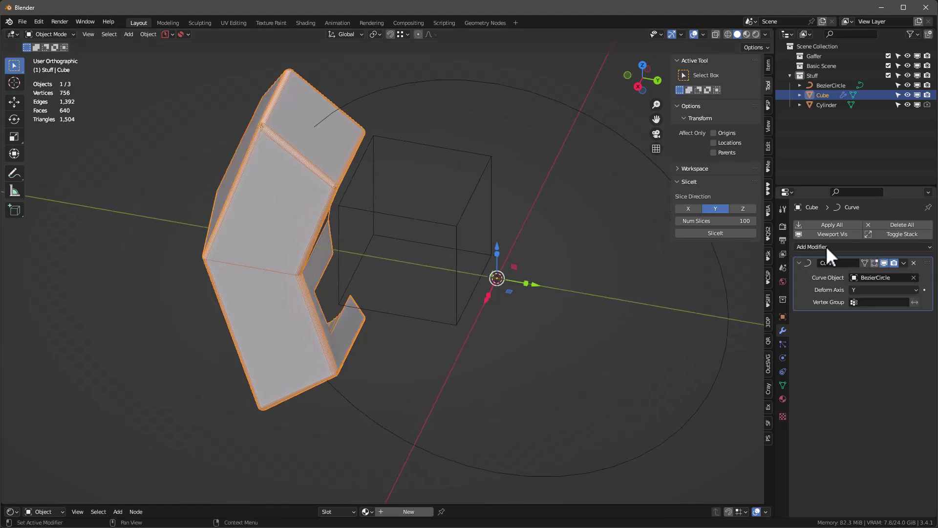
# Add a Remesh modifier in Sharp mode to the box and move it above the Curve modifier
pyautogui.click(826, 248)
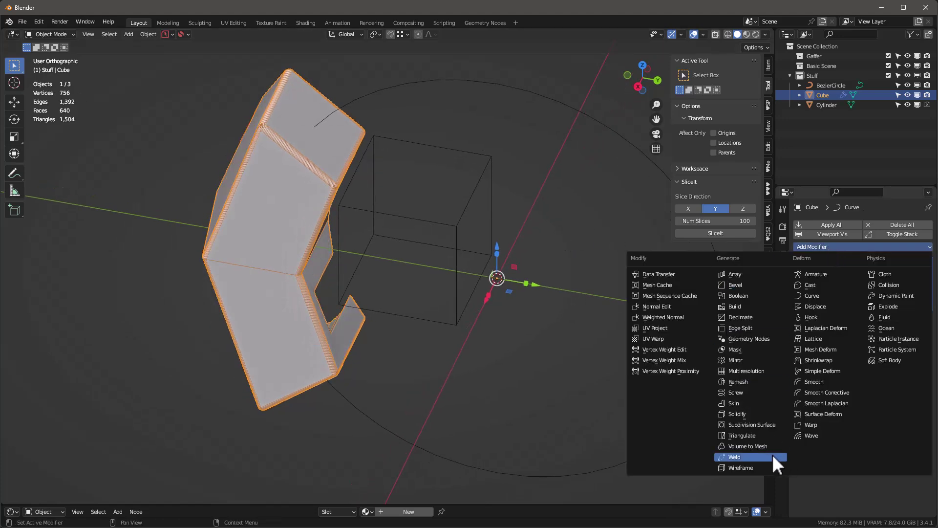
pyautogui.click(744, 382)
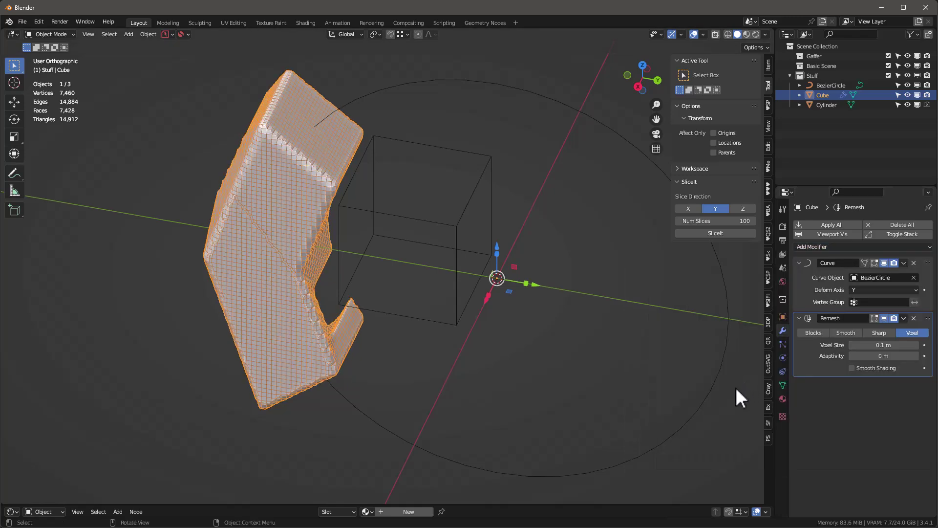
pyautogui.click(878, 333)
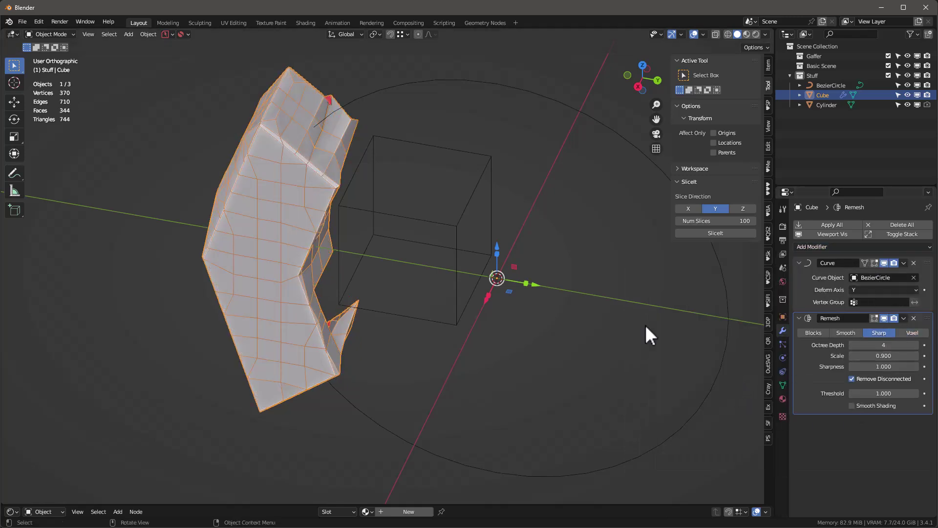
pyautogui.moveTo(645, 324); pyautogui.dragTo(244, 249, button='middle')
pyautogui.moveTo(927, 318); pyautogui.dragTo(916, 250)
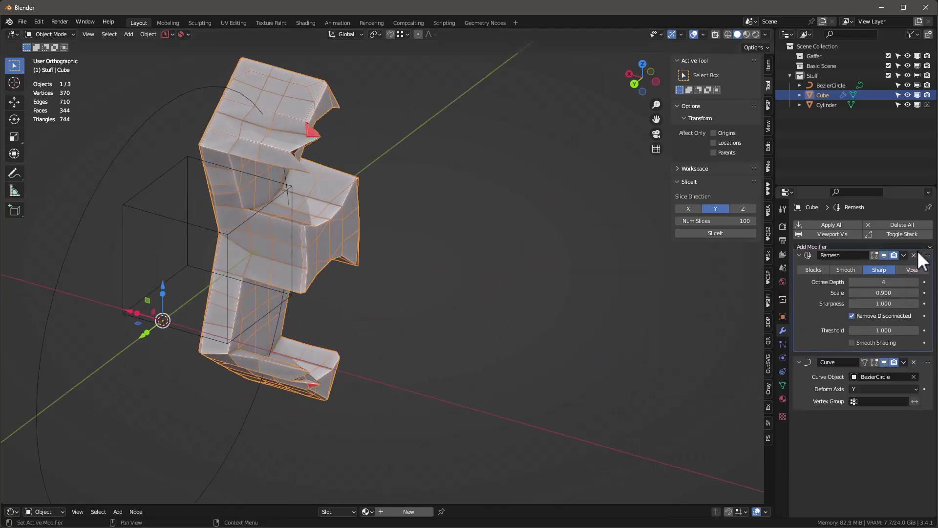
# Set the Remesh modifier's octree depth to 7
pyautogui.moveTo(632, 301); pyautogui.dragTo(366, 188, button='middle')
pyautogui.scroll(3, 215, 132)
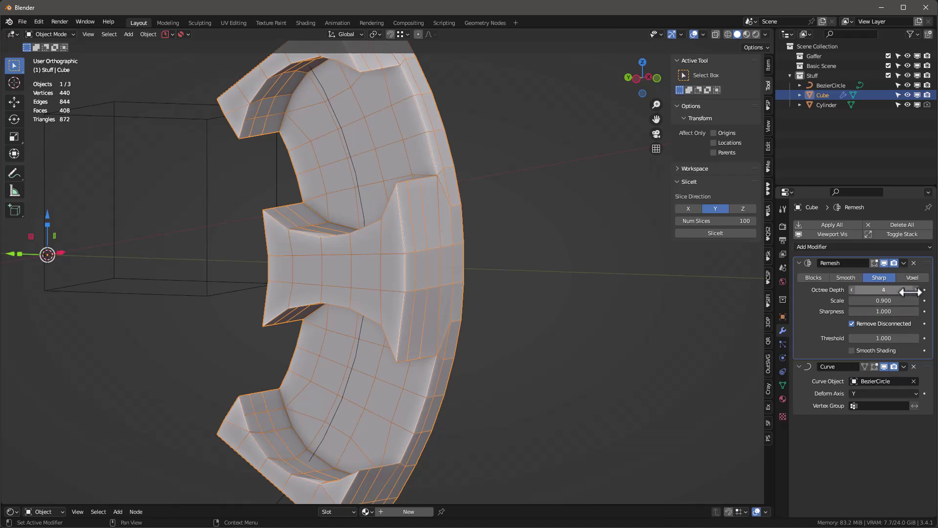
pyautogui.moveTo(883, 290); pyautogui.dragTo(902, 289)
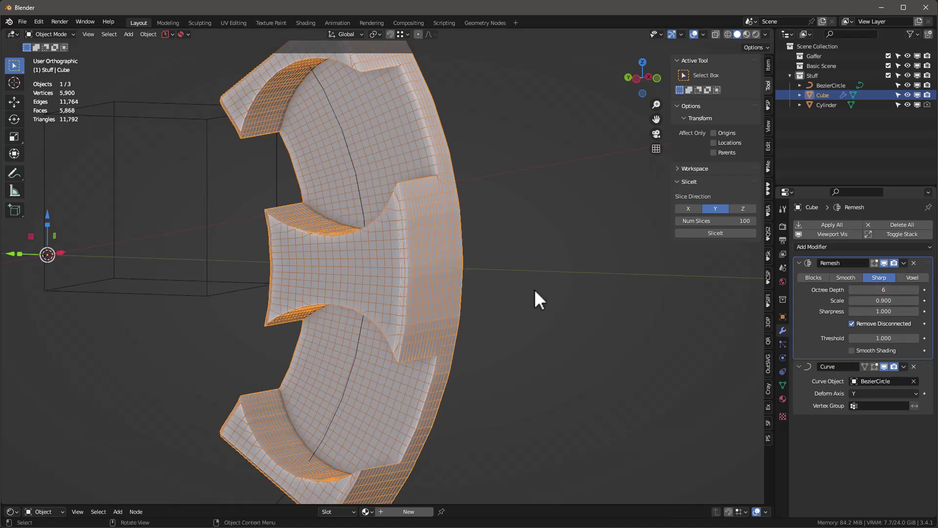
pyautogui.moveTo(534, 289)
pyautogui.mouseDown(button='middle')
pyautogui.moveTo(497, 273)
pyautogui.moveTo(532, 267)
pyautogui.moveTo(534, 304)
pyautogui.mouseUp(button='middle')
pyautogui.moveTo(903, 290); pyautogui.dragTo(915, 289)
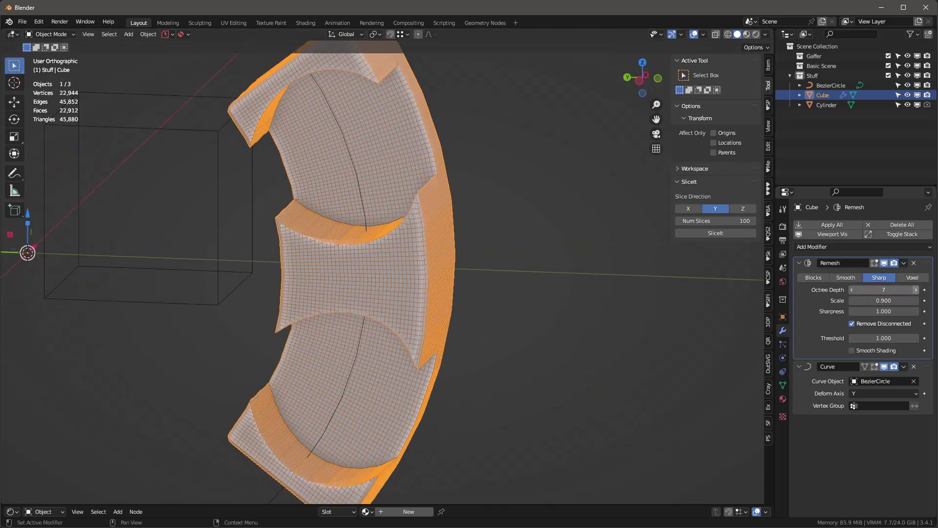
# Examine the remeshed box's topology and bevels around the middle block and its curved cutouts
pyautogui.moveTo(435, 318); pyautogui.dragTo(203, 205, button='middle')
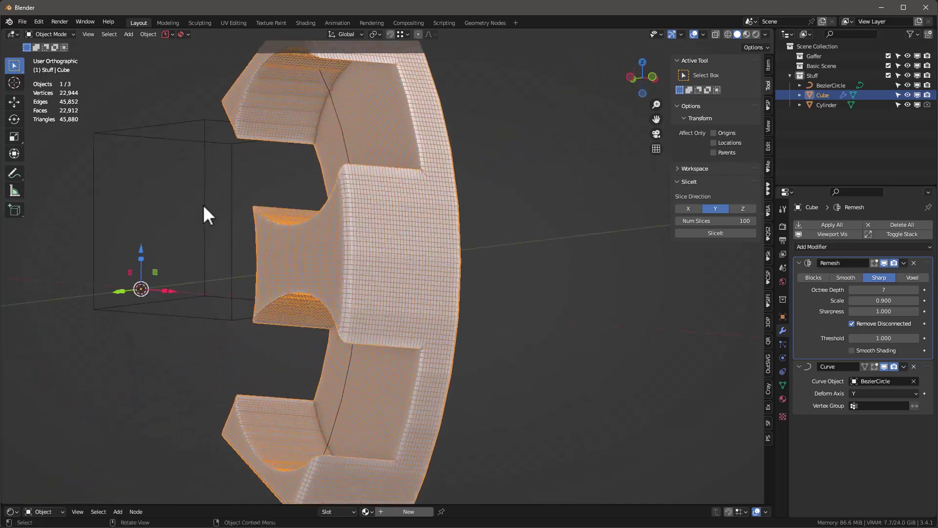
pyautogui.moveTo(352, 288); pyautogui.dragTo(358, 268, button='middle')
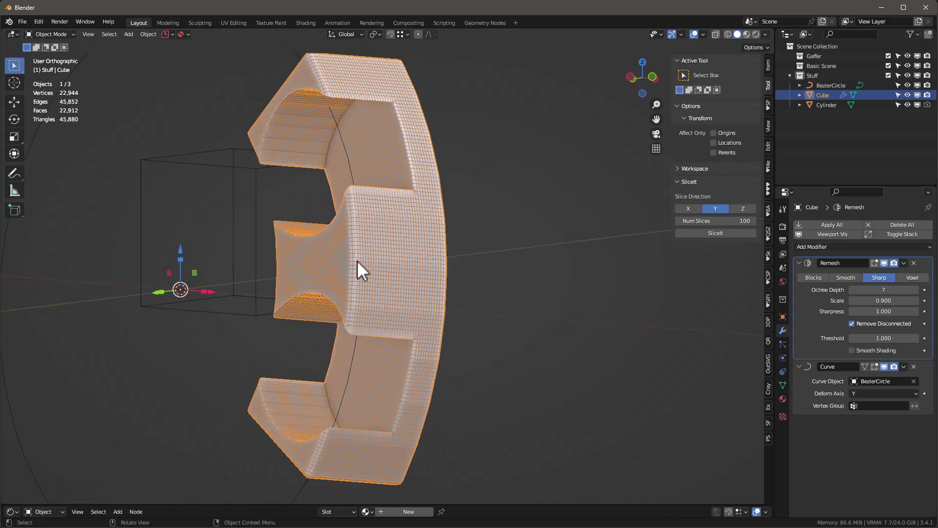
pyautogui.scroll(2, 358, 244)
pyautogui.moveTo(358, 236); pyautogui.dragTo(404, 298, button='middle')
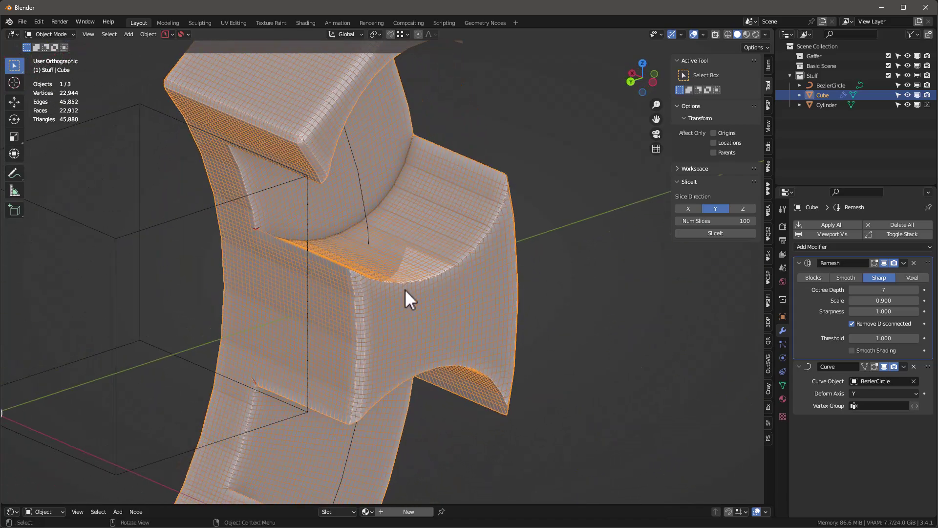
pyautogui.scroll(4, 336, 283)
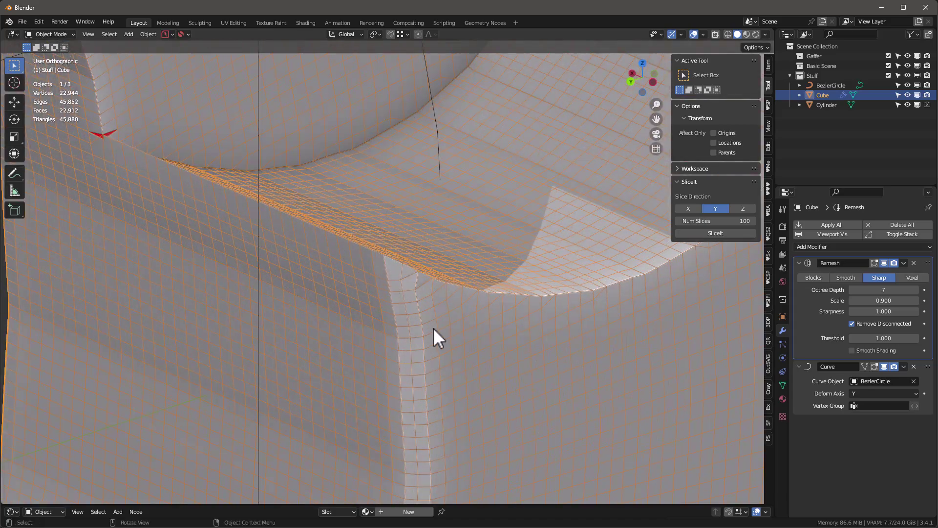
pyautogui.moveTo(411, 291); pyautogui.dragTo(137, 296, button='middle')
pyautogui.scroll(-6, 232, 260)
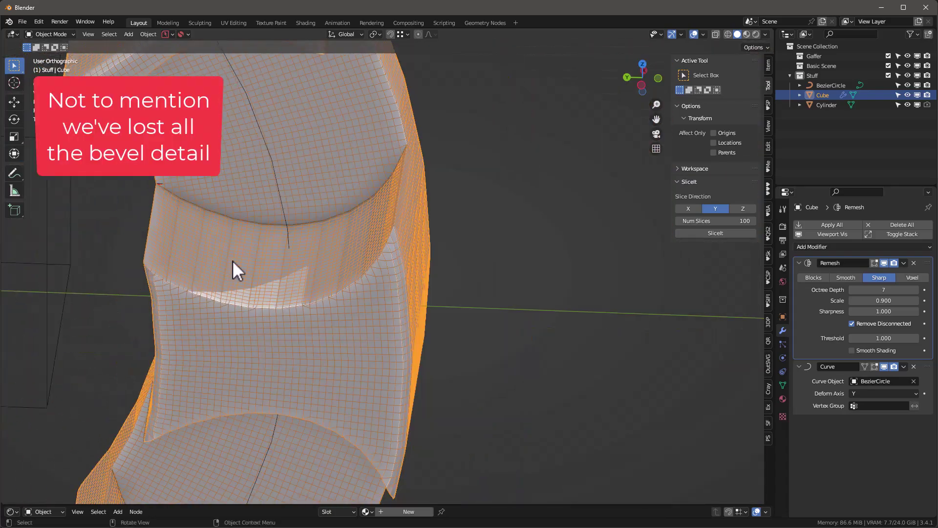
# Remove the Remesh modifier from the box
pyautogui.moveTo(236, 290); pyautogui.dragTo(318, 264, button='middle')
pyautogui.click(913, 263)
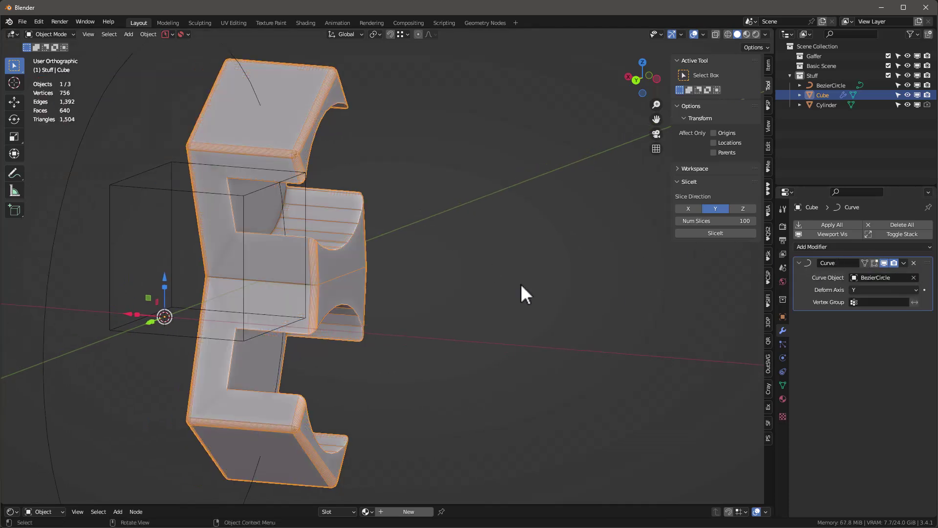
# Slice the box along Y with SliceIt using 100 slices, and deselect everything to check the bend
pyautogui.moveTo(521, 283); pyautogui.dragTo(606, 245, button='middle')
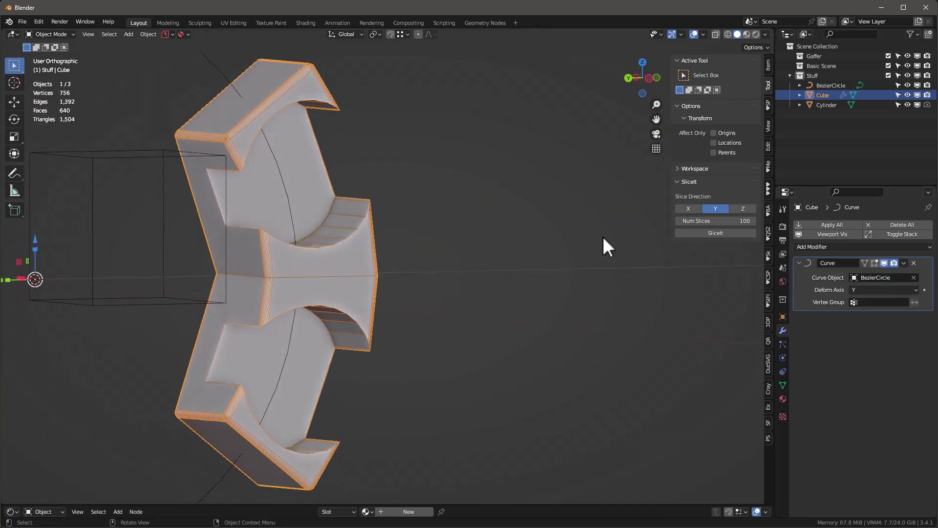
pyautogui.click(720, 233)
pyautogui.moveTo(494, 288); pyautogui.dragTo(491, 227, button='middle')
pyautogui.scroll(3, 231, 236)
pyautogui.hotkey('alt', 'a')
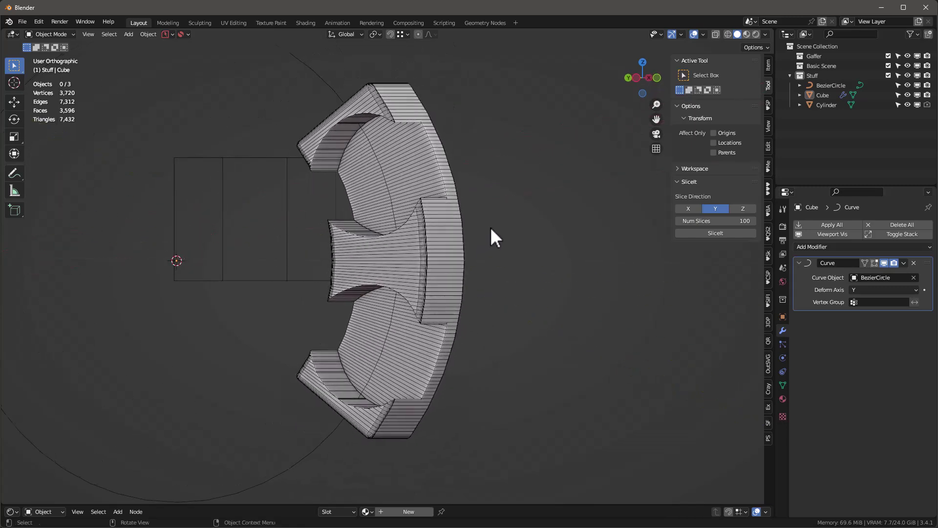
# Set the Bezier circle's preview resolution to 64 in its curve shape settings
pyautogui.click(381, 350)
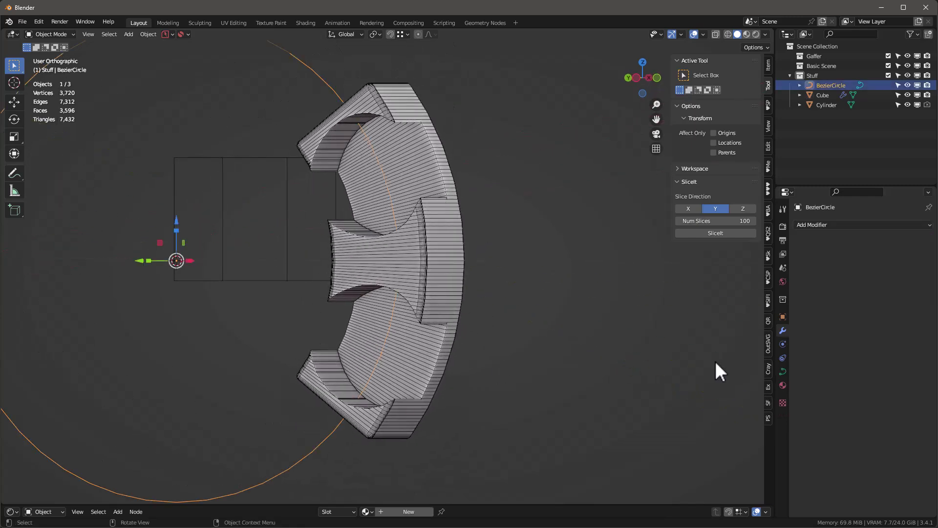
pyautogui.click(782, 373)
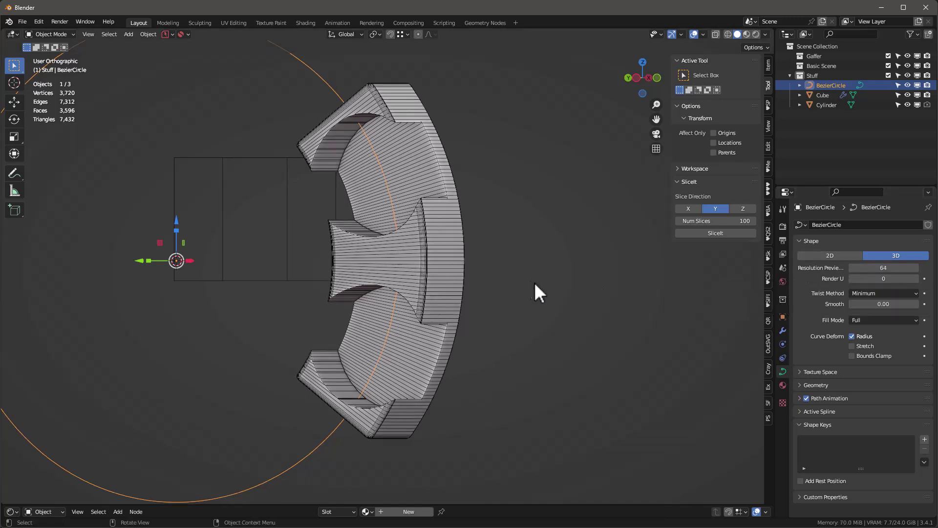
pyautogui.scroll(3, 489, 271)
pyautogui.moveTo(467, 263); pyautogui.dragTo(328, 266, button='middle')
# Select the sliced box and turn off the wireframe overlay
pyautogui.click(470, 269)
pyautogui.scroll(2, 328, 266)
pyautogui.press('q')
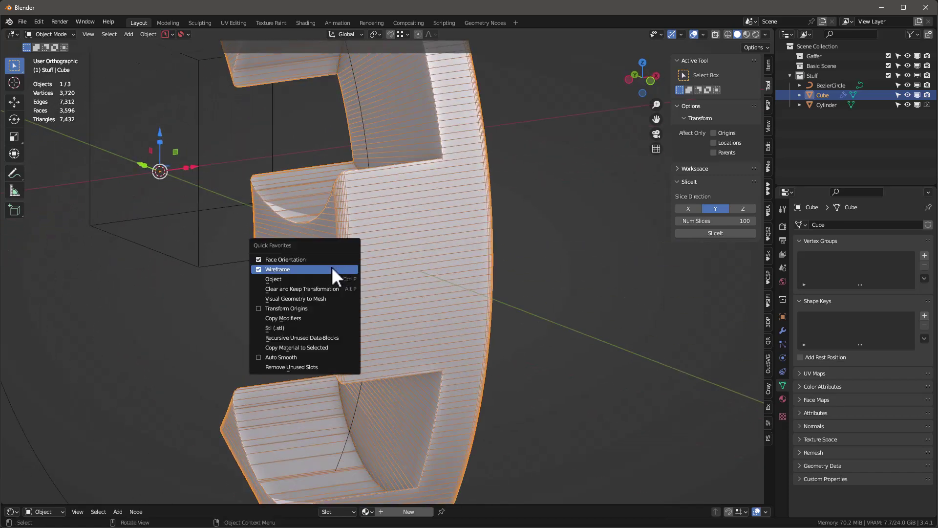
pyautogui.click(330, 269)
# Shade the box smooth and inspect the shading around its cutouts and bevels
pyautogui.moveTo(400, 292); pyautogui.dragTo(427, 209, button='middle')
pyautogui.rightClick(423, 247)
pyautogui.click(414, 259)
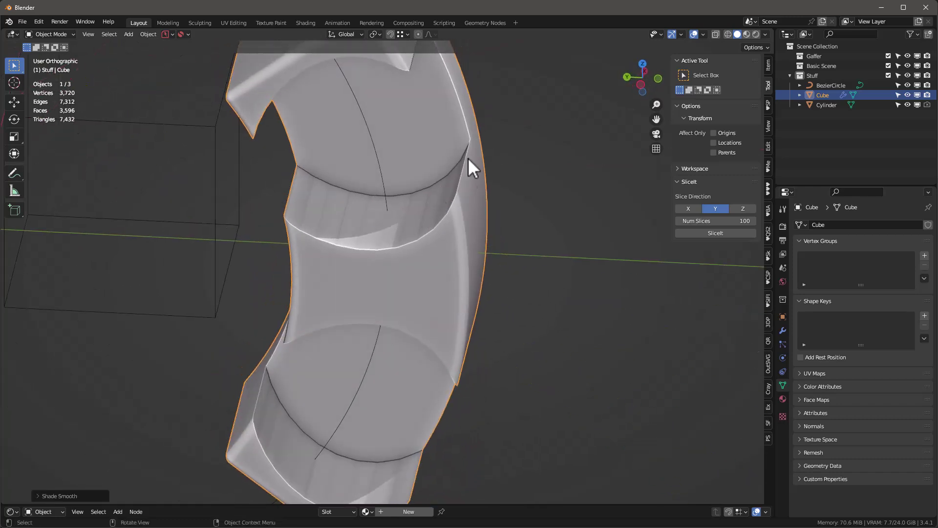
pyautogui.scroll(-5, 440, 229)
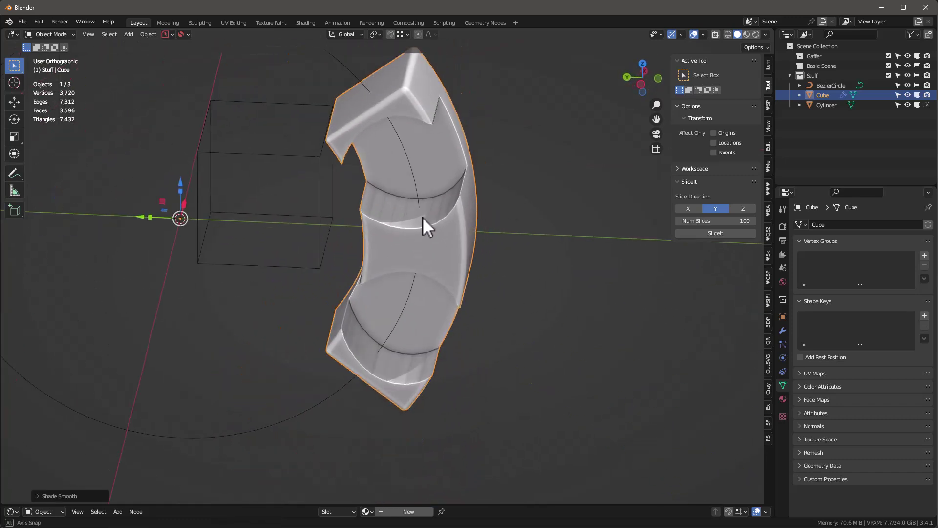
pyautogui.moveTo(423, 226); pyautogui.dragTo(331, 226, button='middle')
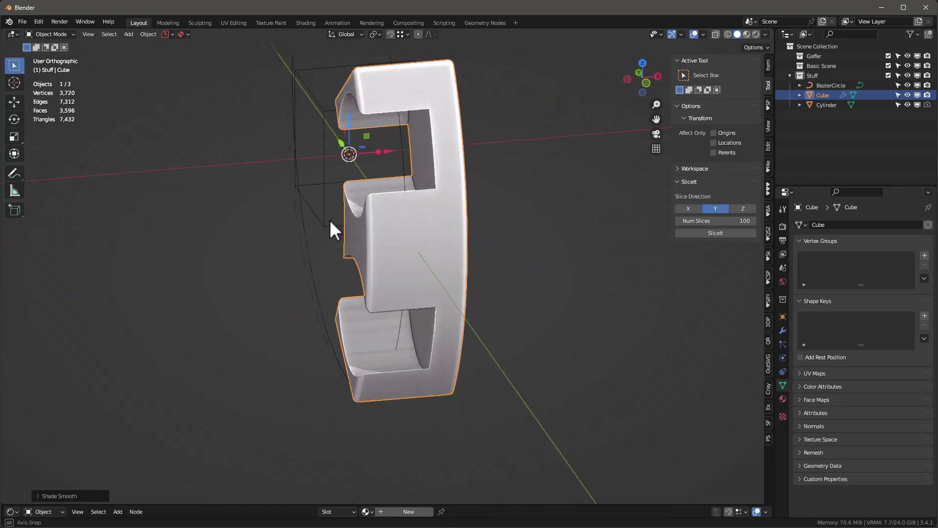
pyautogui.scroll(5, 442, 183)
pyautogui.moveTo(441, 182); pyautogui.dragTo(527, 191, button='middle')
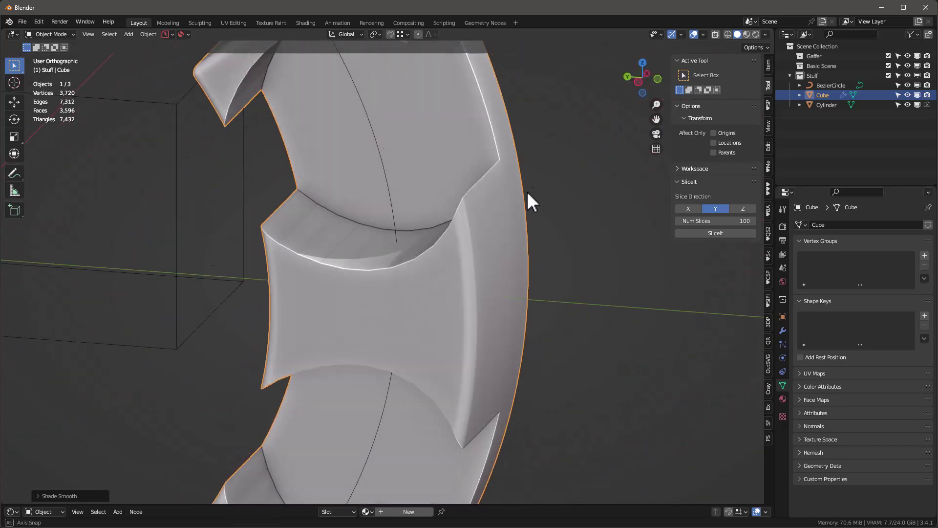